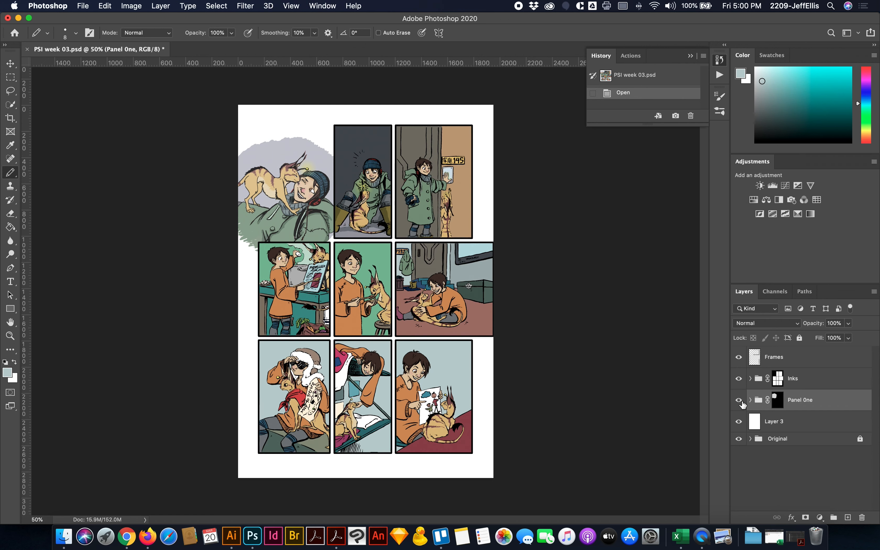
- Inspect the Inks group by toggling the visibility of its Shadows and Flats layers, leaving both visible, and collapse the group
left_click(750, 378)
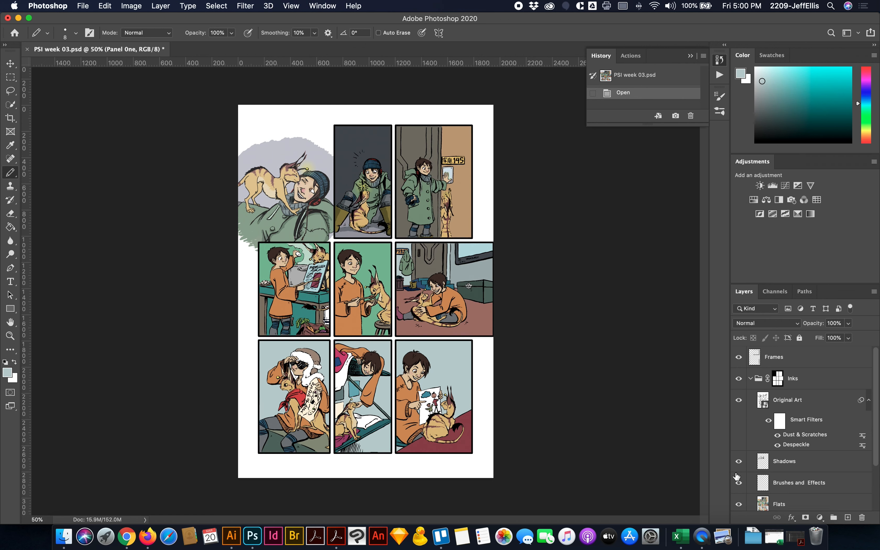
left_click(739, 462)
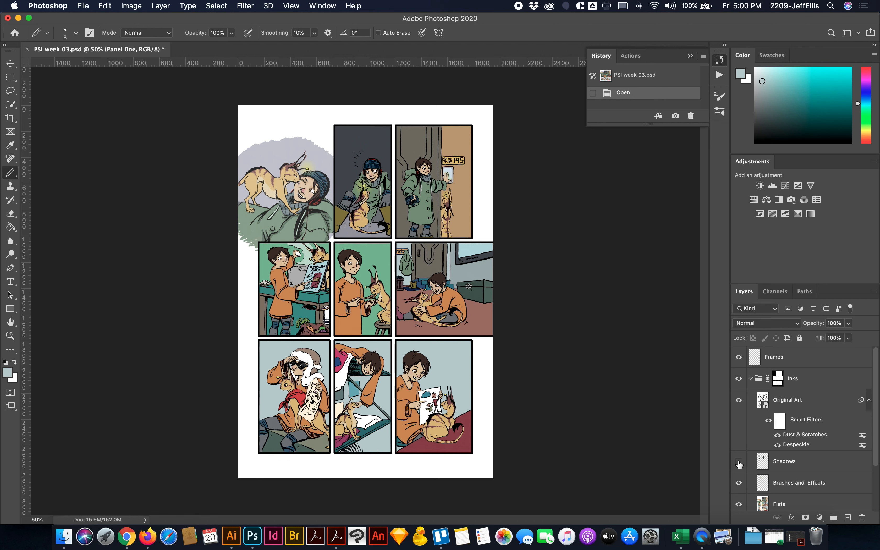
left_click(738, 461)
left_click(739, 505)
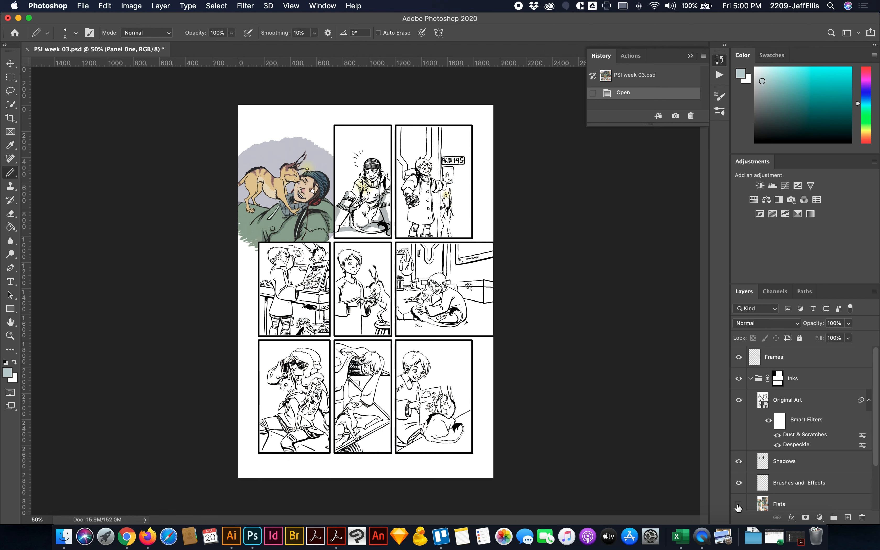
left_click(738, 505)
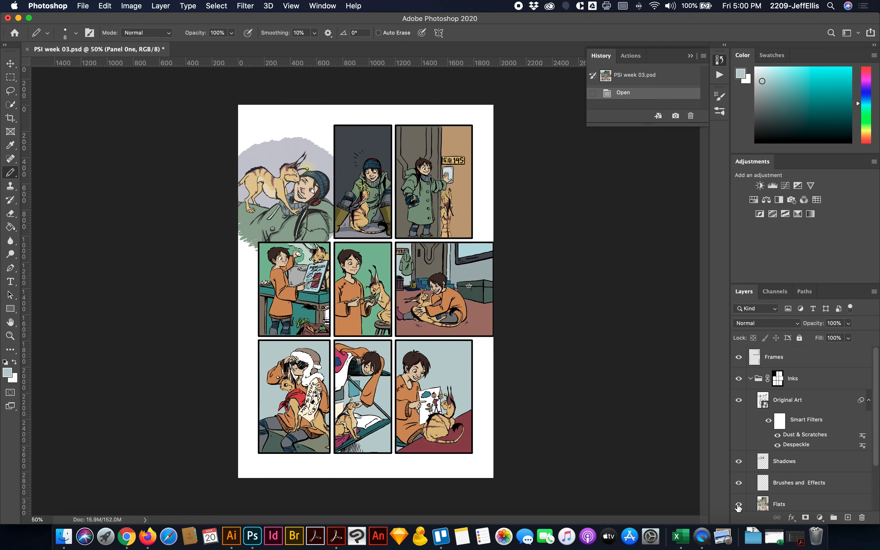
left_click(750, 379)
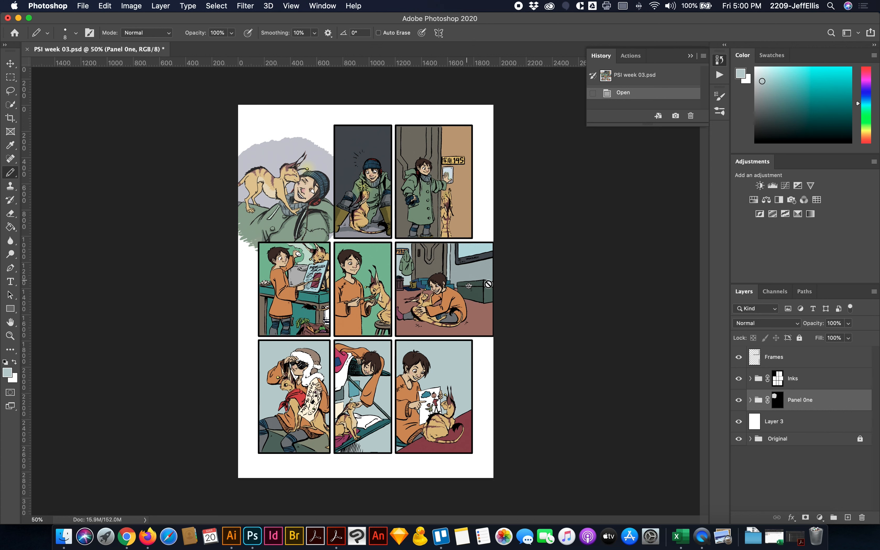
- Toggle the Panel One group's visibility off and on to check what artwork it contributes to the page
left_click(738, 400)
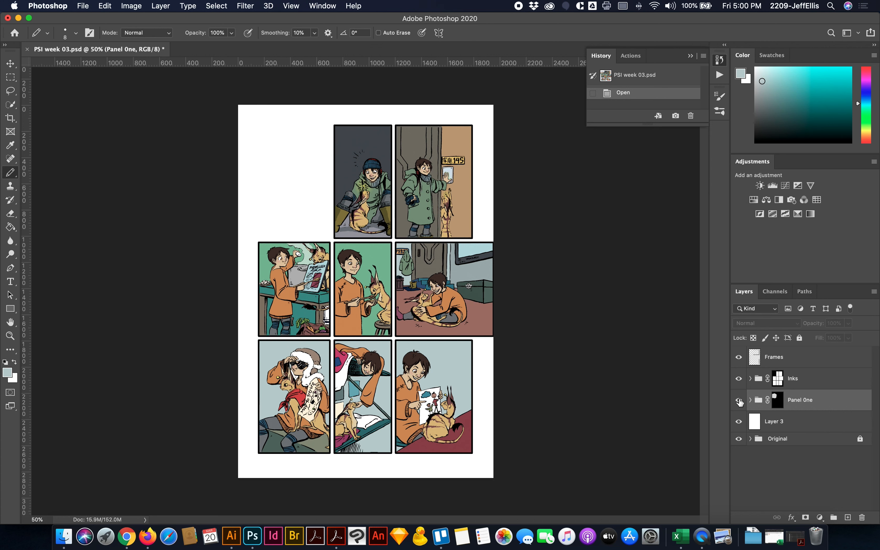
left_click(738, 400)
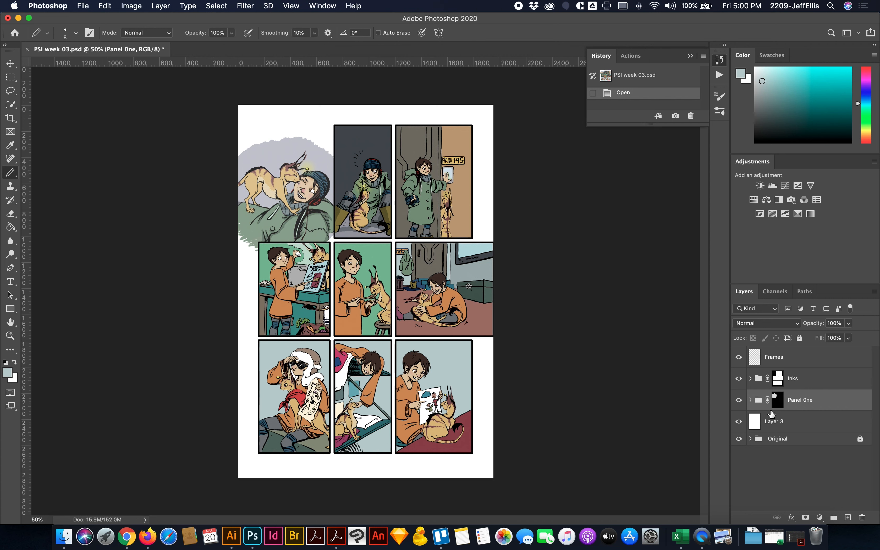
left_click(738, 401)
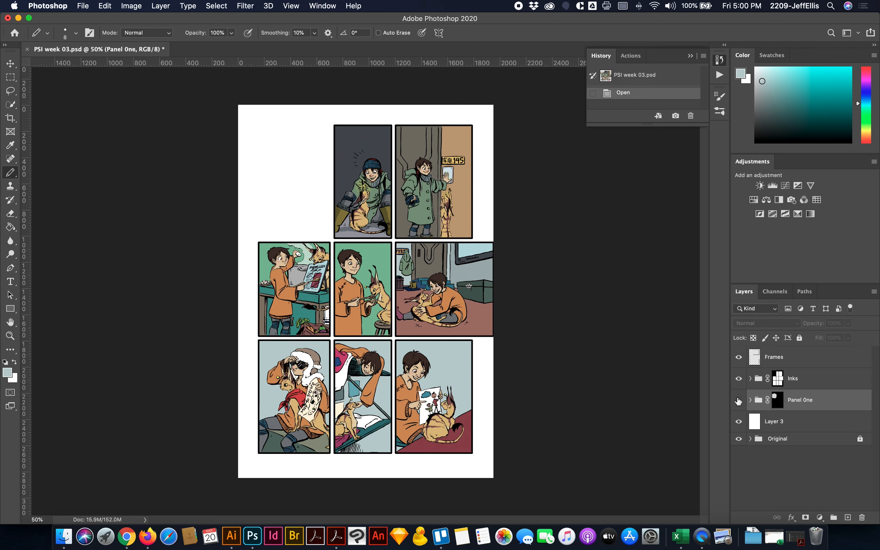
left_click(738, 400)
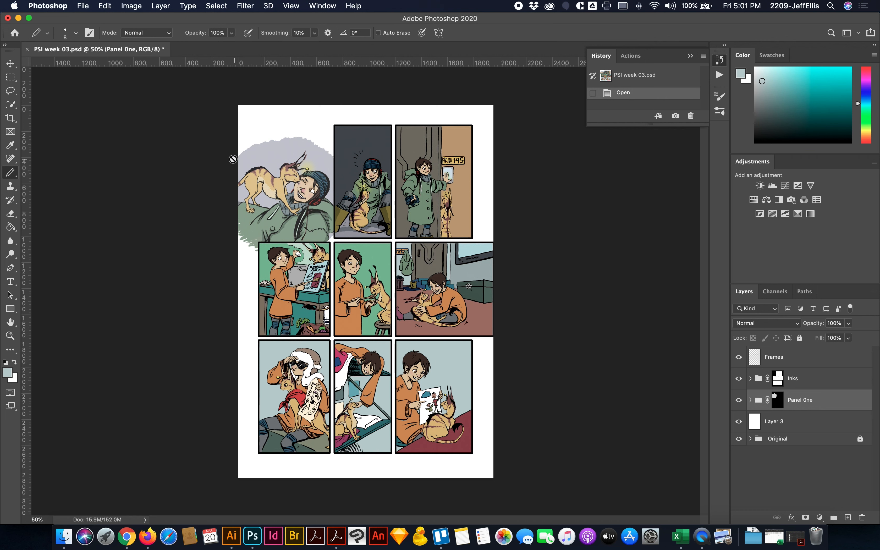
- Open the Color Settings and choose Adobe RGB (1998) as the RGB working space
left_click(106, 7)
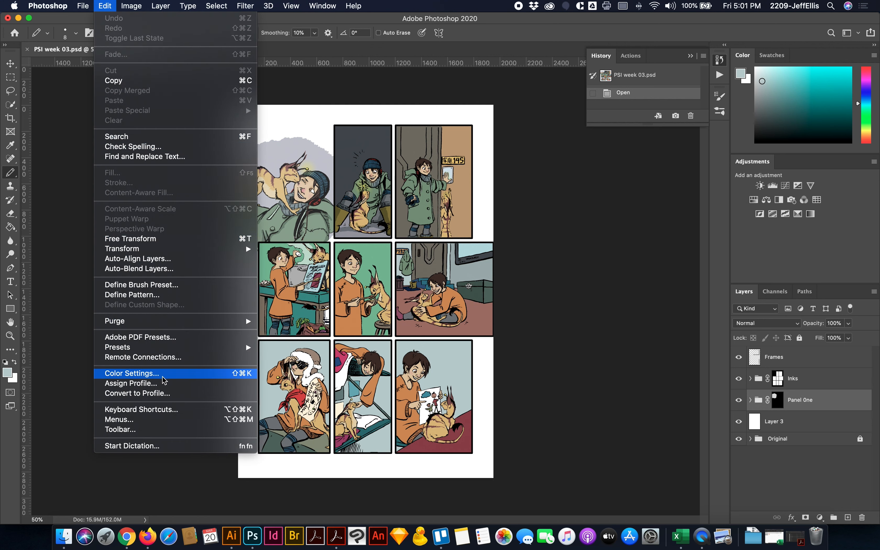
left_click(131, 373)
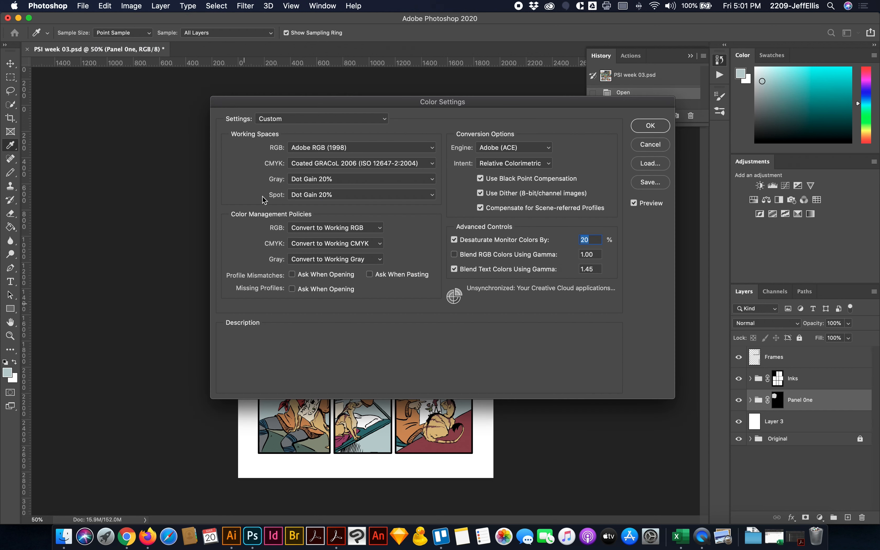
left_click_drag(294, 101, 213, 173)
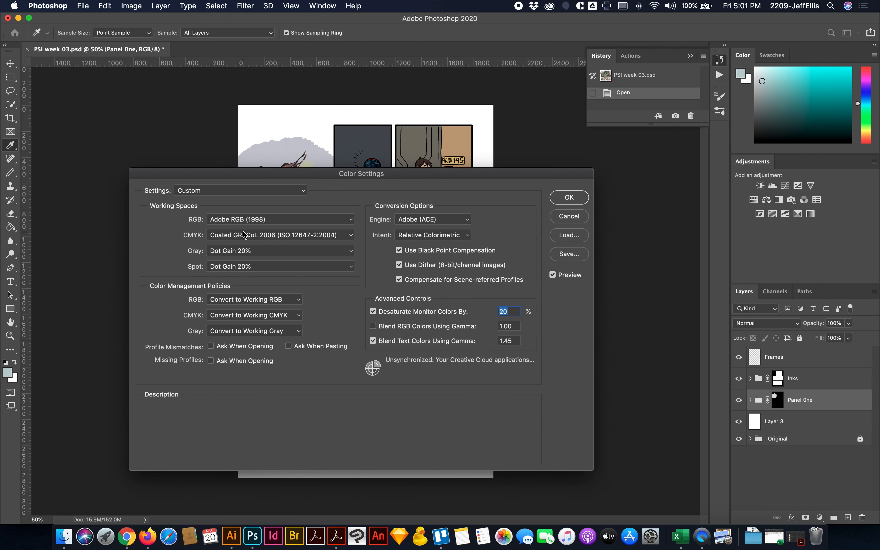
mouse_move(189, 220)
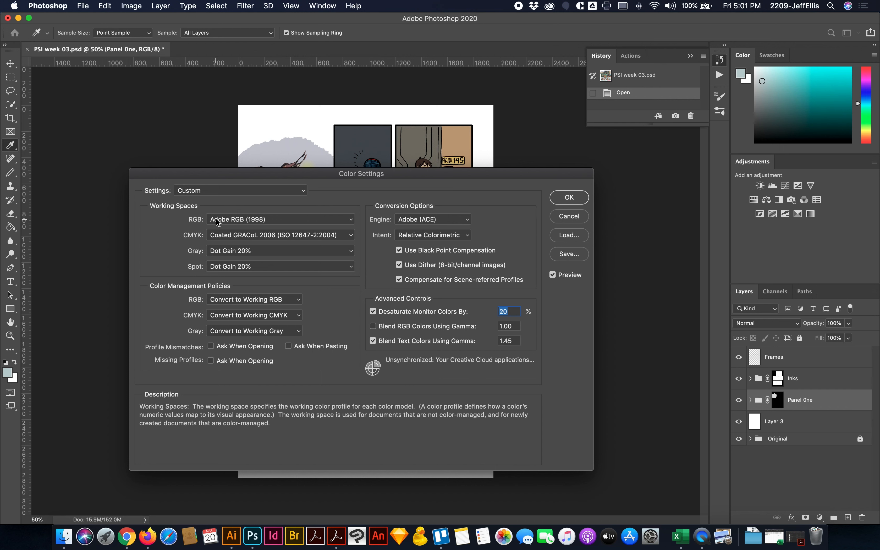
mouse_move(217, 224)
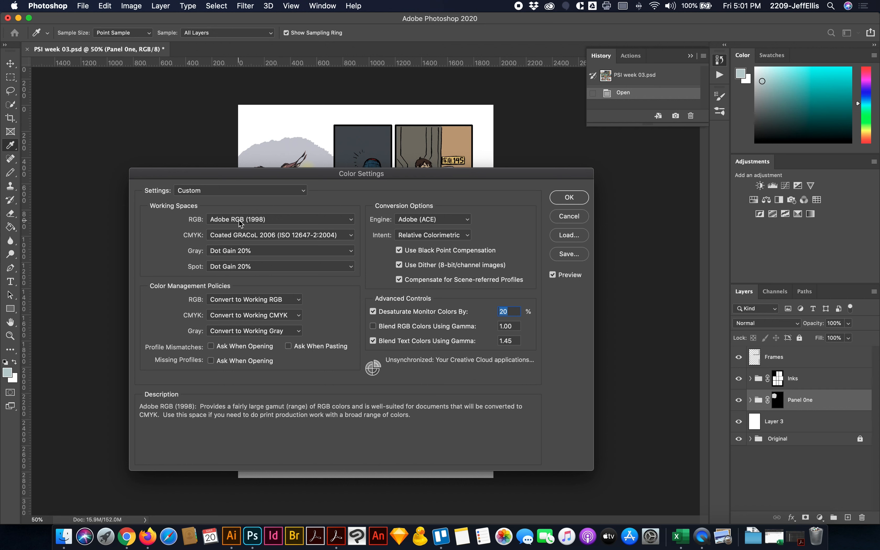
left_click(261, 219)
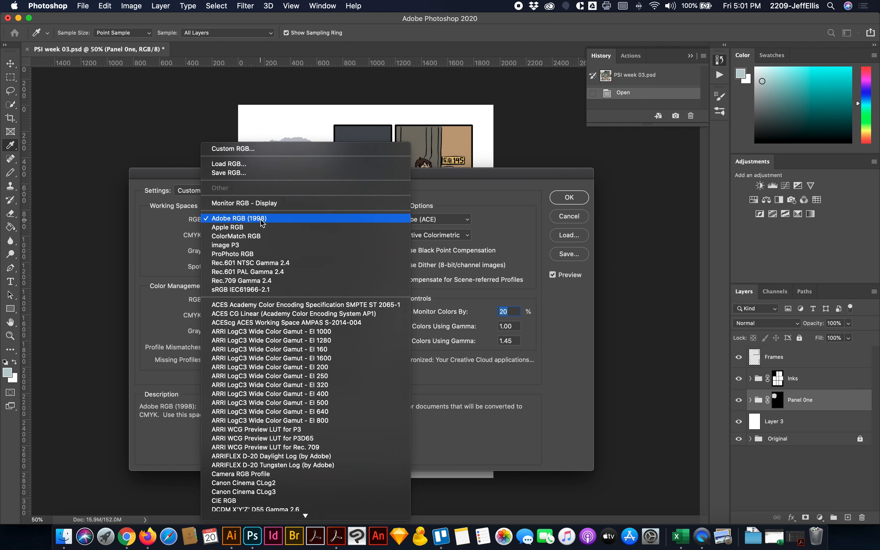
left_click(244, 218)
- Choose Coated GRACoL 2006 (ISO 12647-2:2004) as the CMYK working space and apply the color settings
left_click(226, 236)
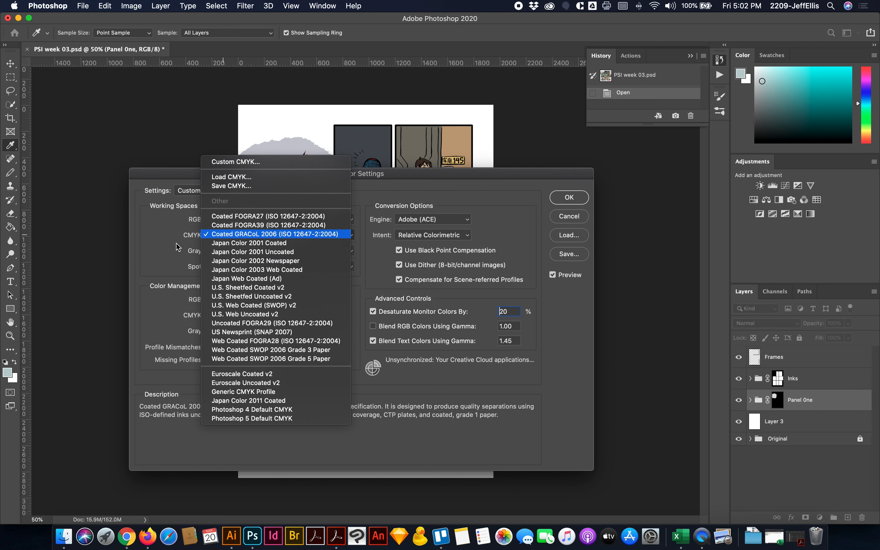
left_click(227, 233)
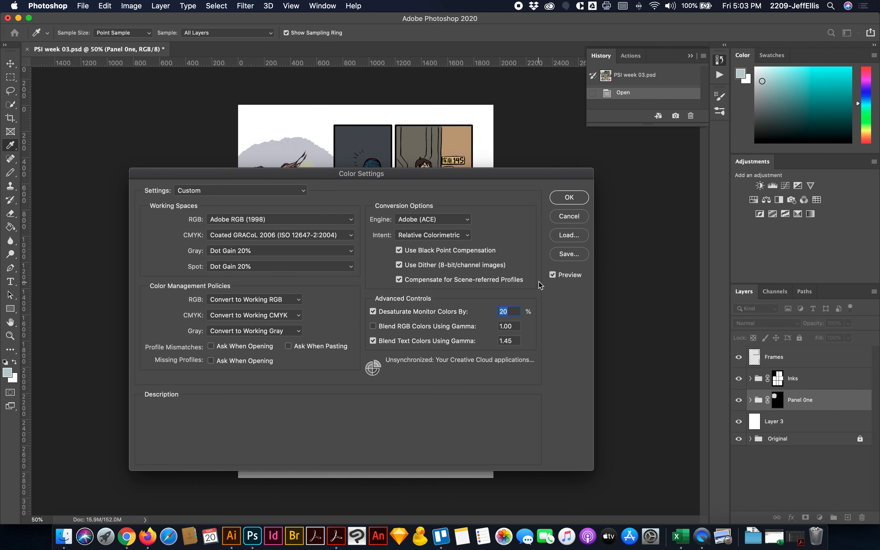
left_click(569, 197)
key("b")
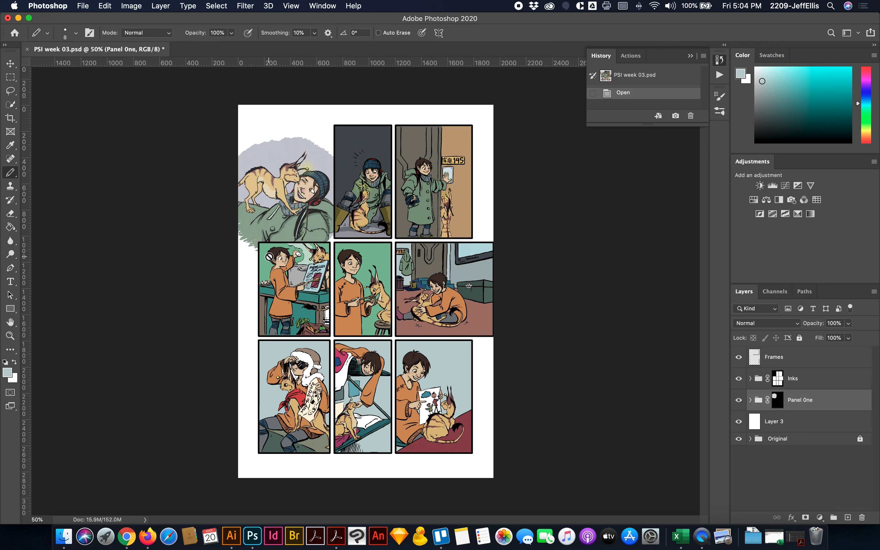
left_click(136, 7)
mouse_move(146, 18)
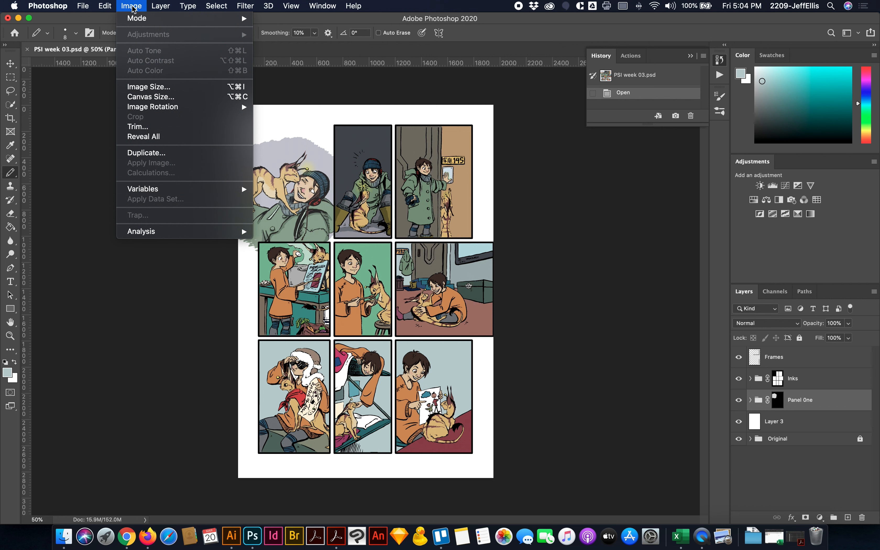
mouse_move(106, 6)
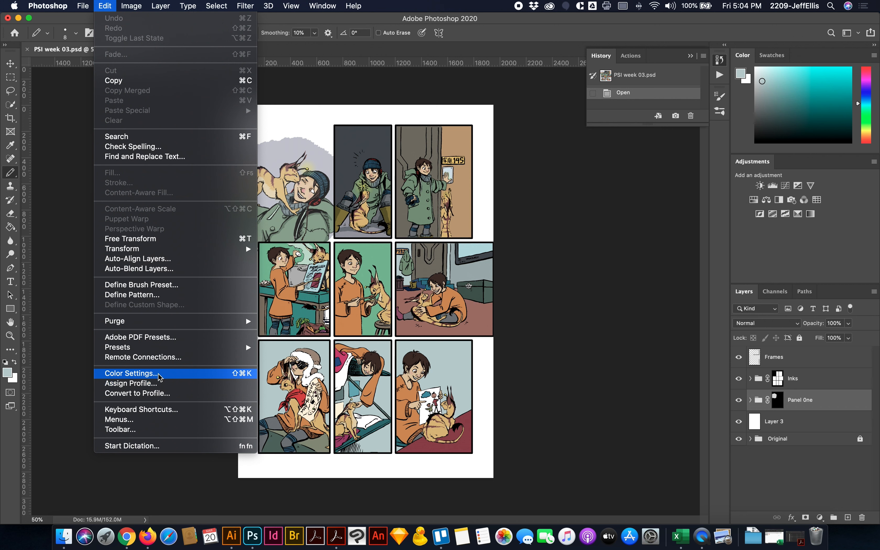
left_click(111, 6)
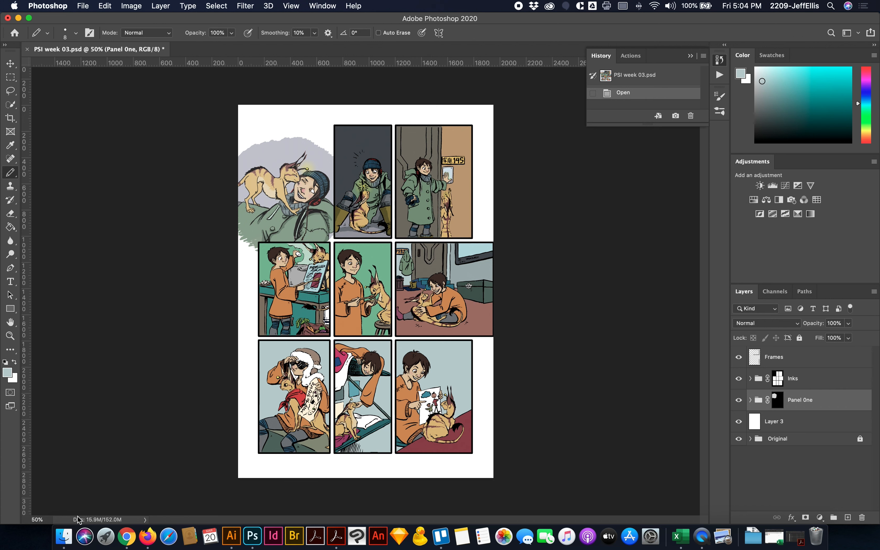
- In Finder, go to the Week 03 folder inside Dropbox's PSI folder and open PSI week 03 letters.ai in Illustrator
left_click(64, 538)
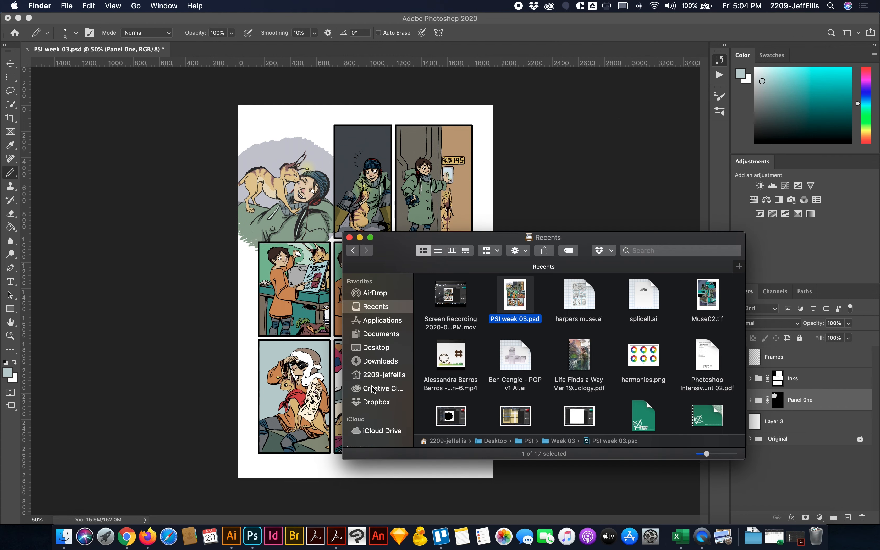
left_click(374, 401)
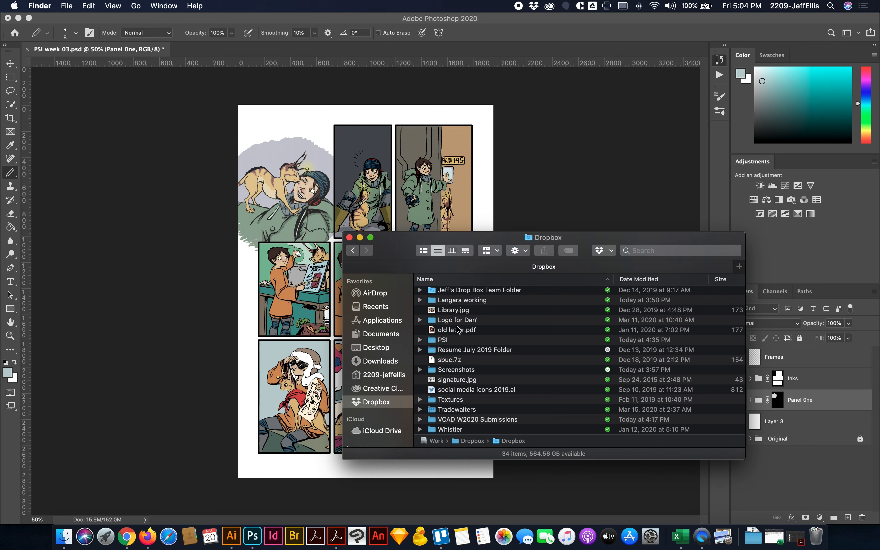
scroll(446, 327, "up", 1)
left_click(446, 340)
scroll(448, 342, "up", 1)
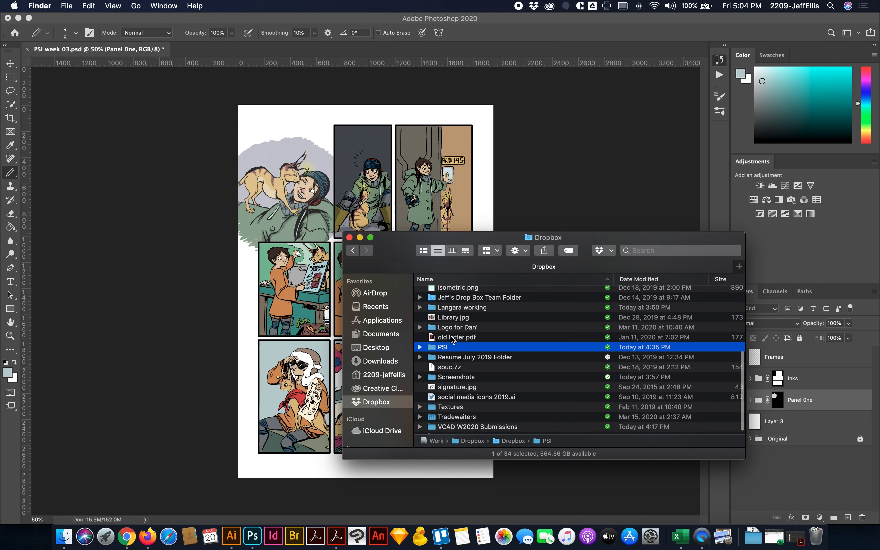
double_click(446, 348)
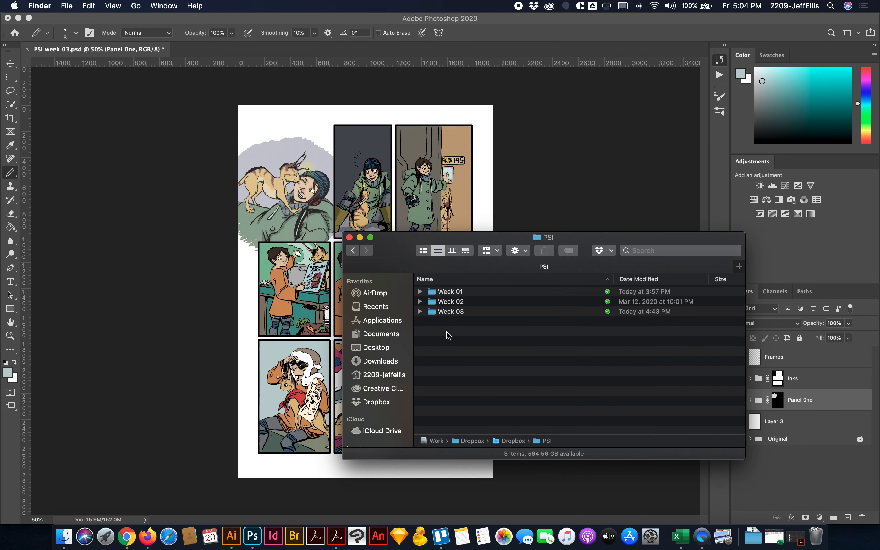
double_click(454, 311)
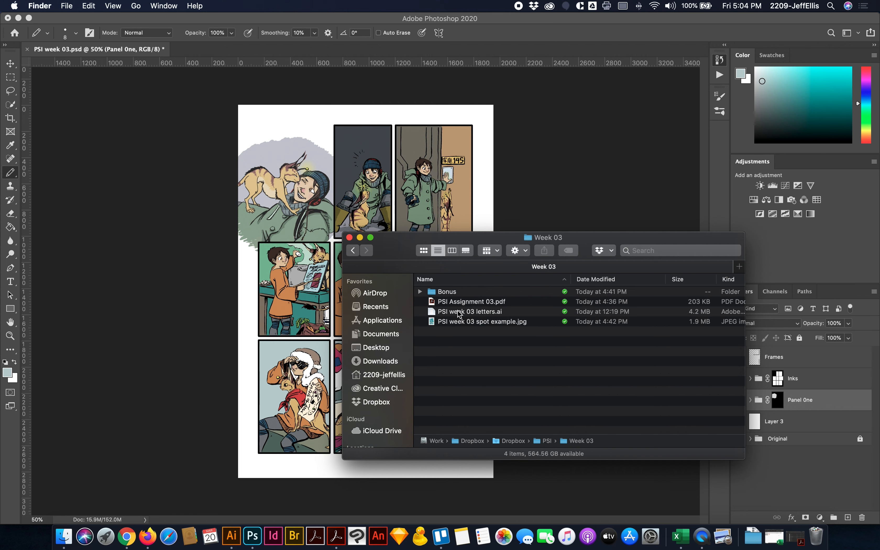
left_click(457, 310)
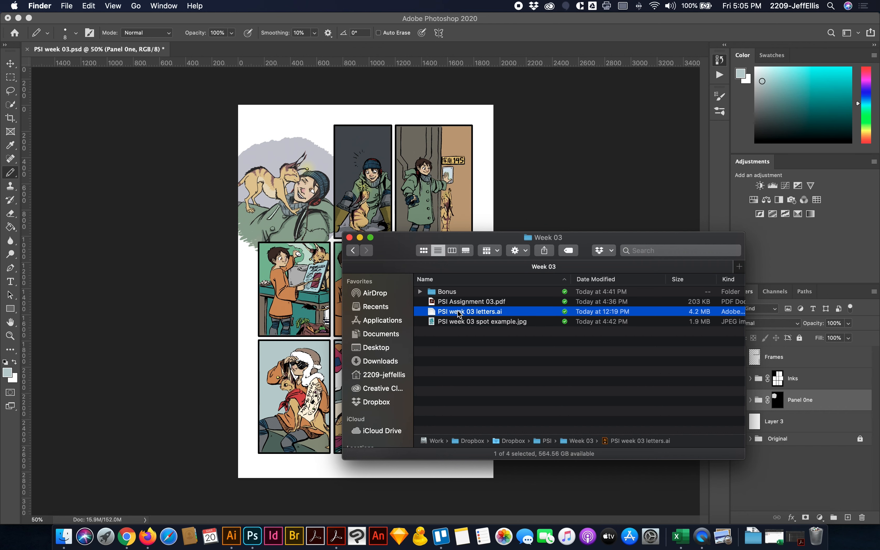
double_click(458, 311)
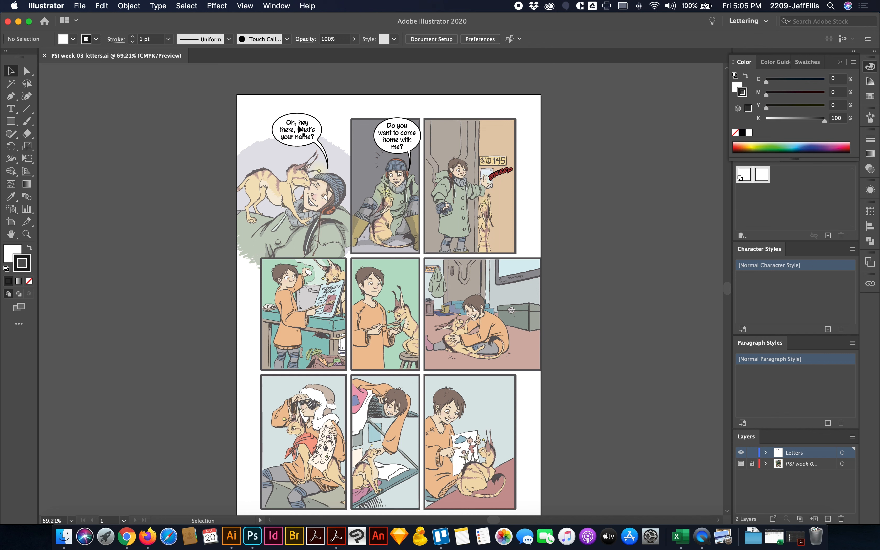
- Select the speech balloons, their text, the sound effect and the page-sized rectangle together, and switch back to Photoshop
left_click_drag(271, 99, 318, 155)
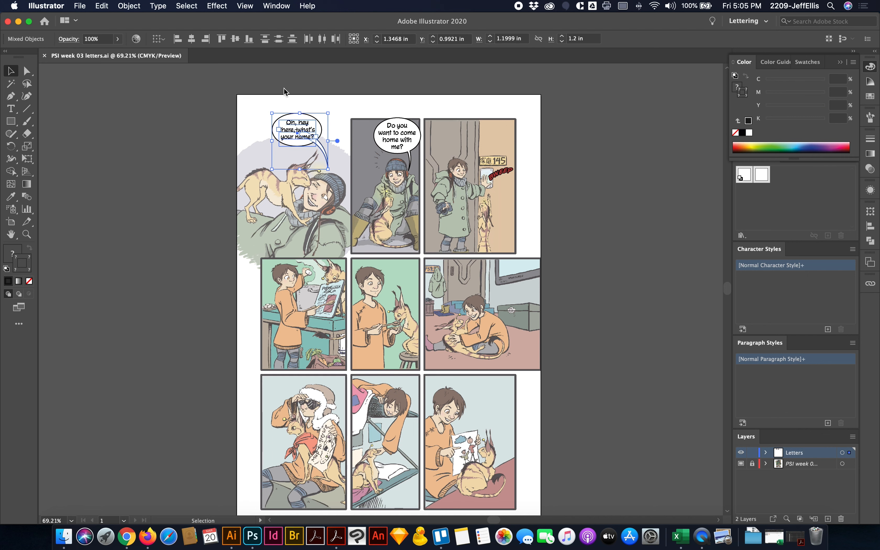
left_click(262, 104)
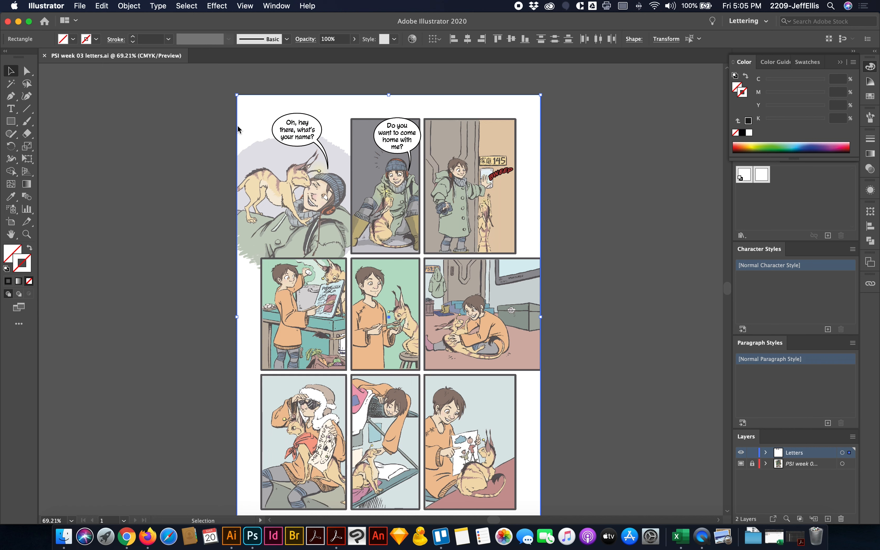
scroll(251, 122, "down", 1)
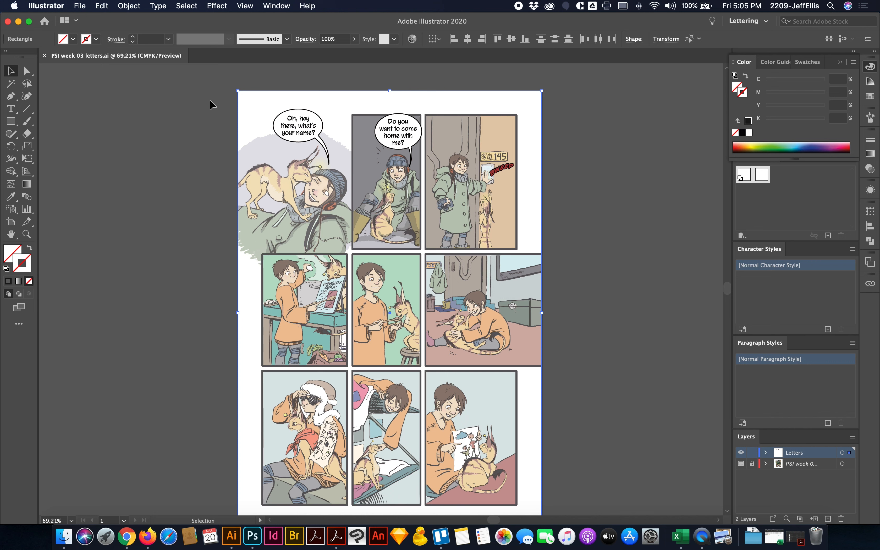
left_click_drag(209, 100, 591, 179)
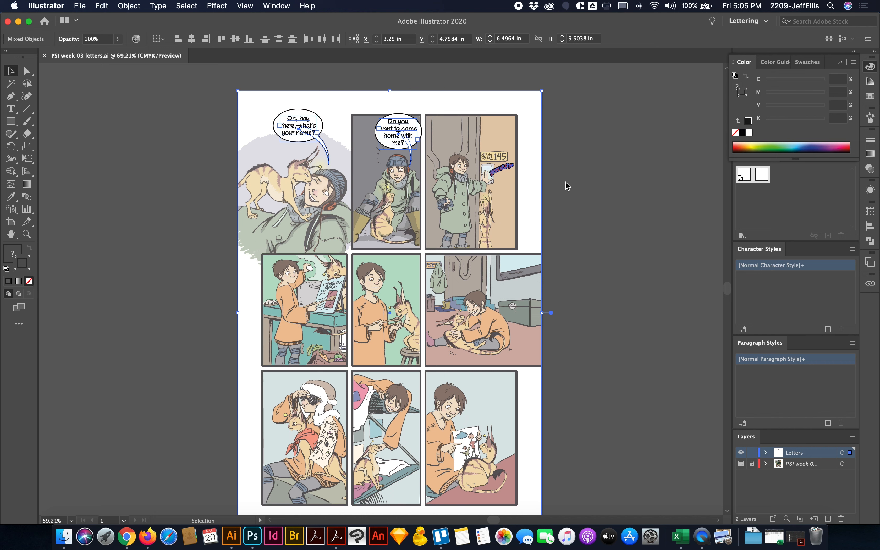
key("super+Tab")
key("super+Tab")
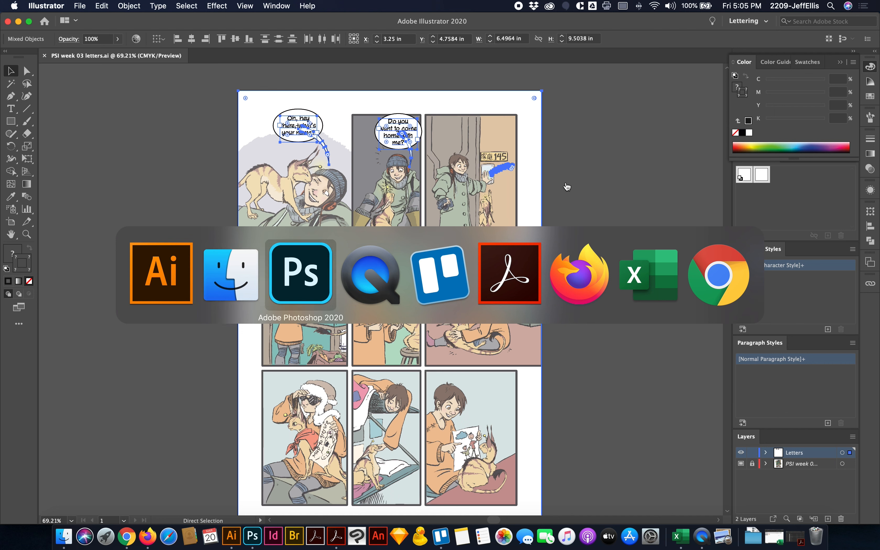
key("super+Tab")
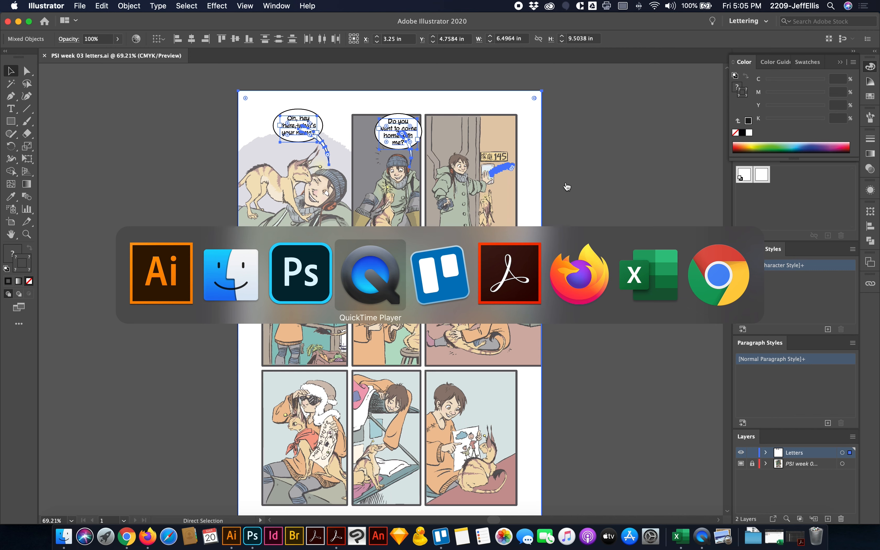
key("super+shift+Tab")
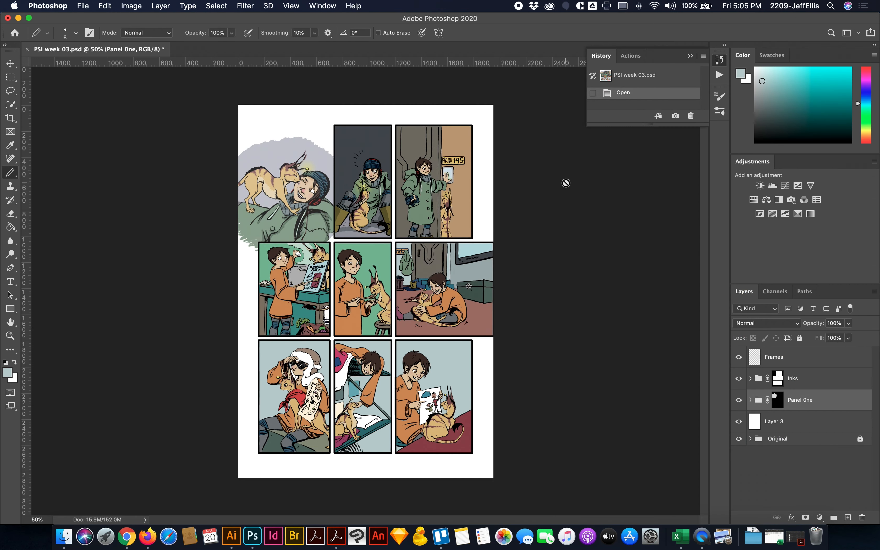
- Paste the copied Illustrator lettering as a Smart Object, accept its placement, and move its layer above Frames
key("super+v")
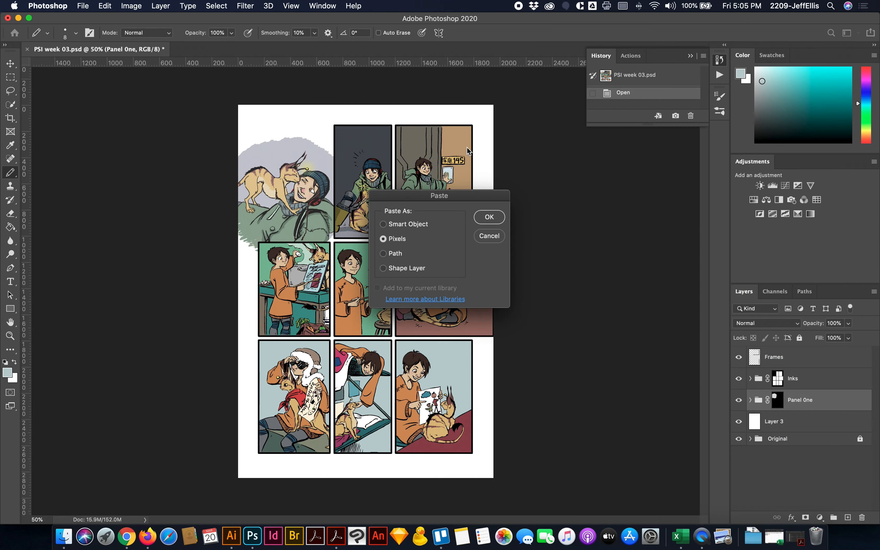
left_click(393, 224)
left_click(490, 217)
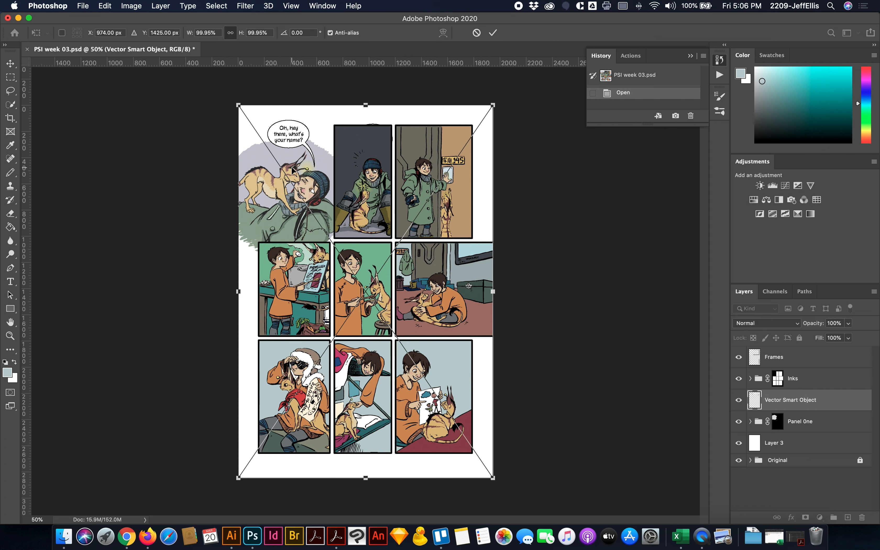
key("Return")
key("b")
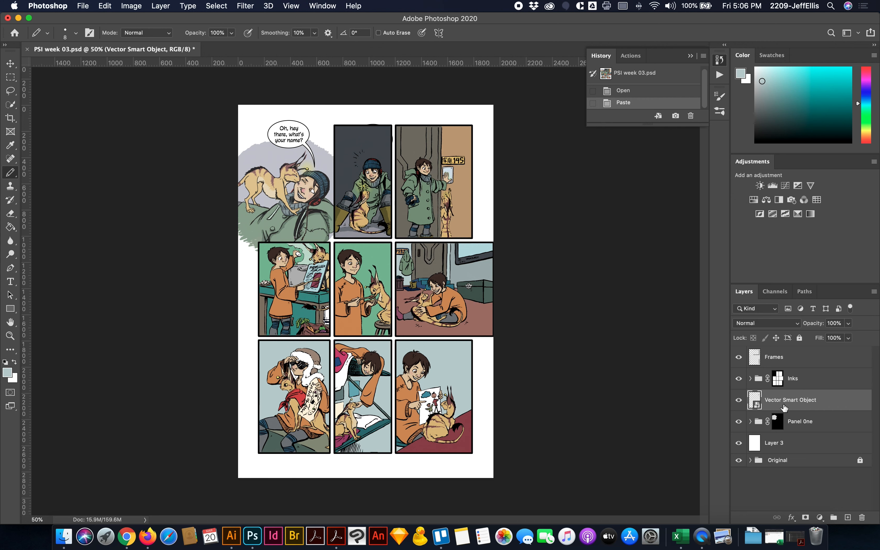
left_click_drag(810, 402, 805, 350)
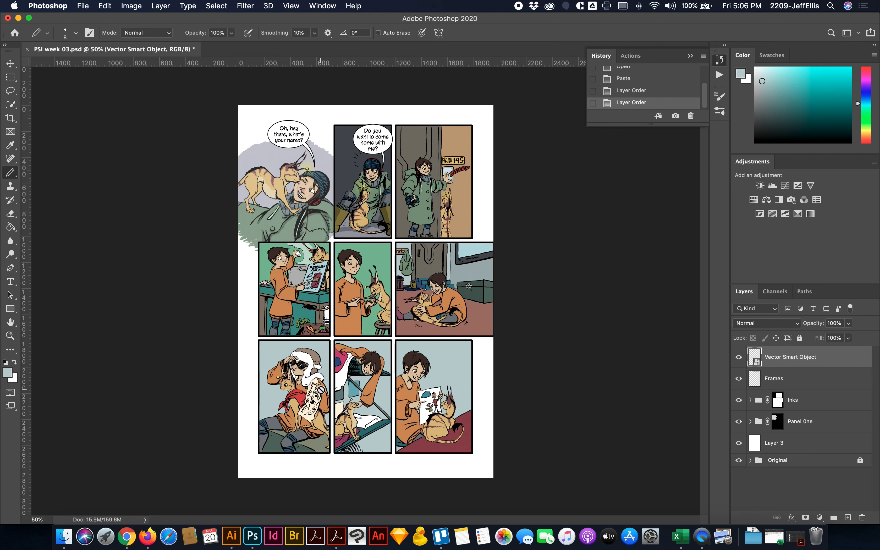
- Move the lettering Smart Object into the Inks group and check the masked balloons by toggling the group's visibility
left_click(5, 336)
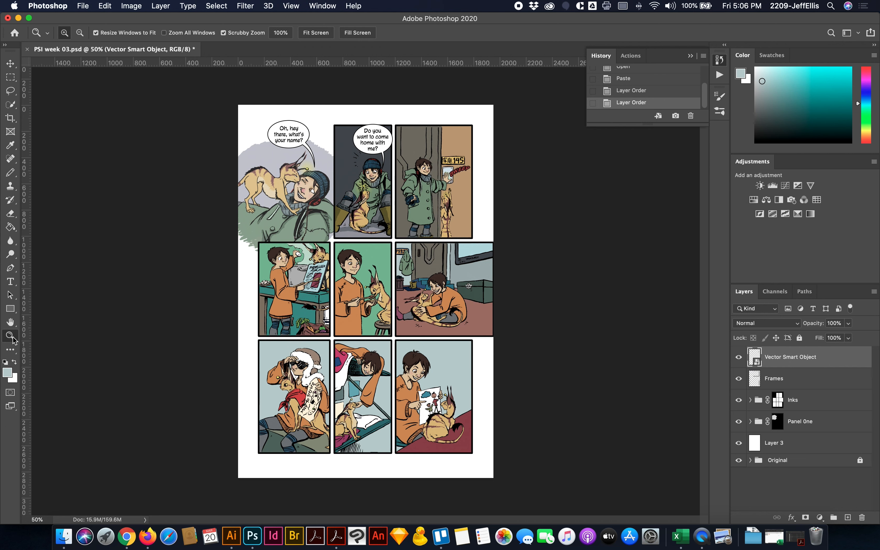
left_click_drag(357, 92, 409, 170)
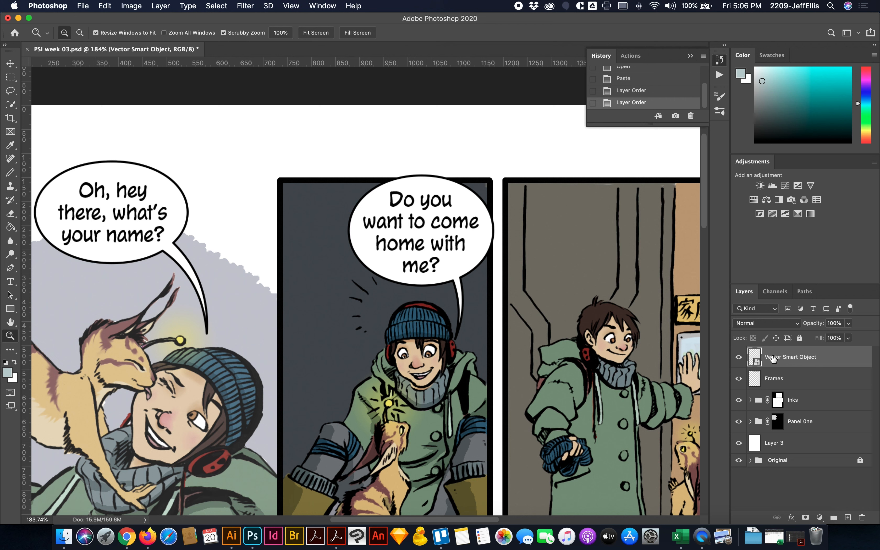
left_click_drag(770, 360, 772, 400)
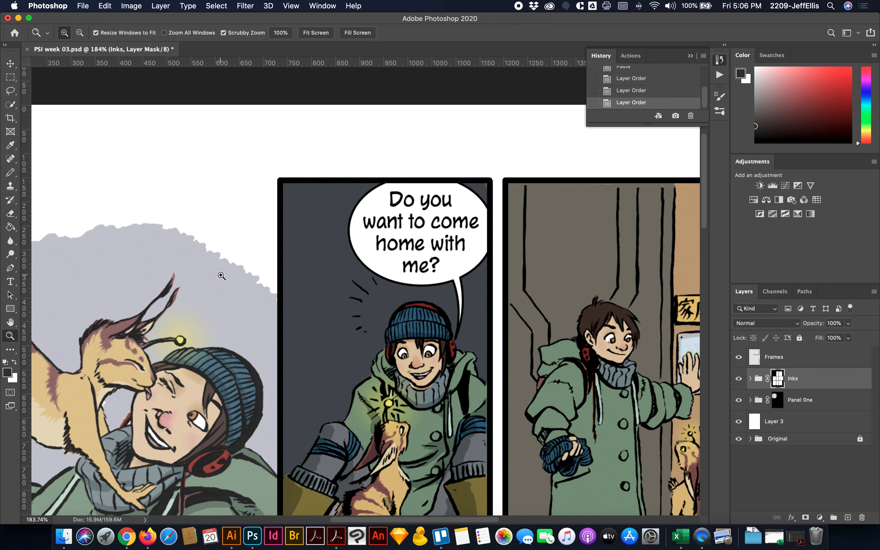
scroll(222, 275, "right", 8)
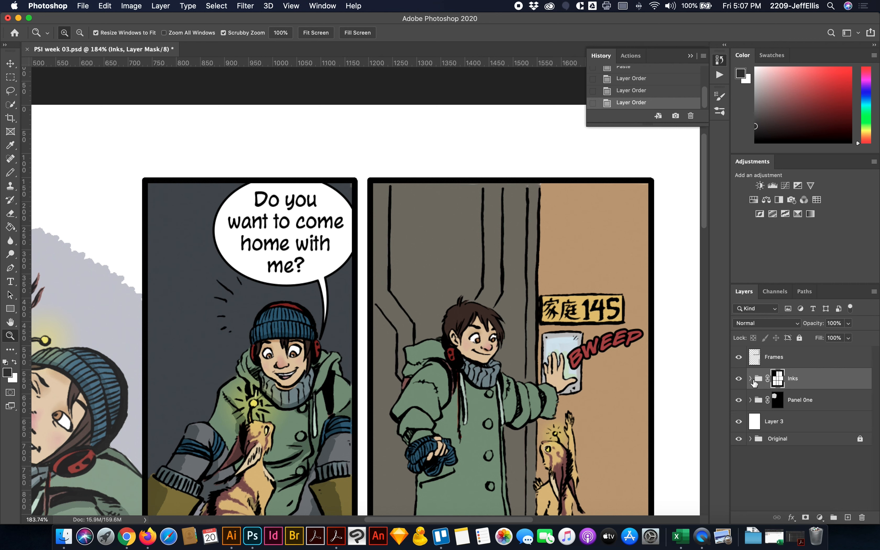
left_click(738, 379)
left_click(738, 378)
- Paste a second copy of the lettering as a Smart Object directly above the Panel One group and accept its placement
scroll(418, 358, "left", 10)
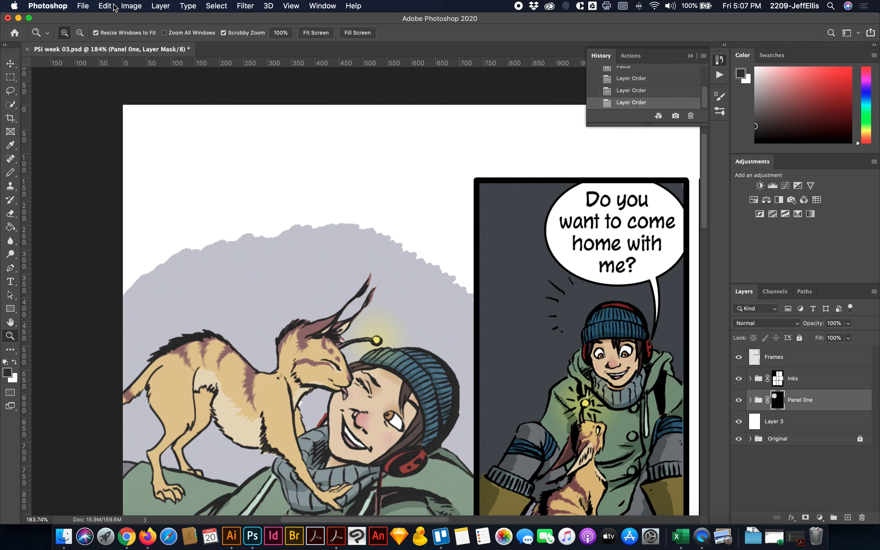
key("super+v")
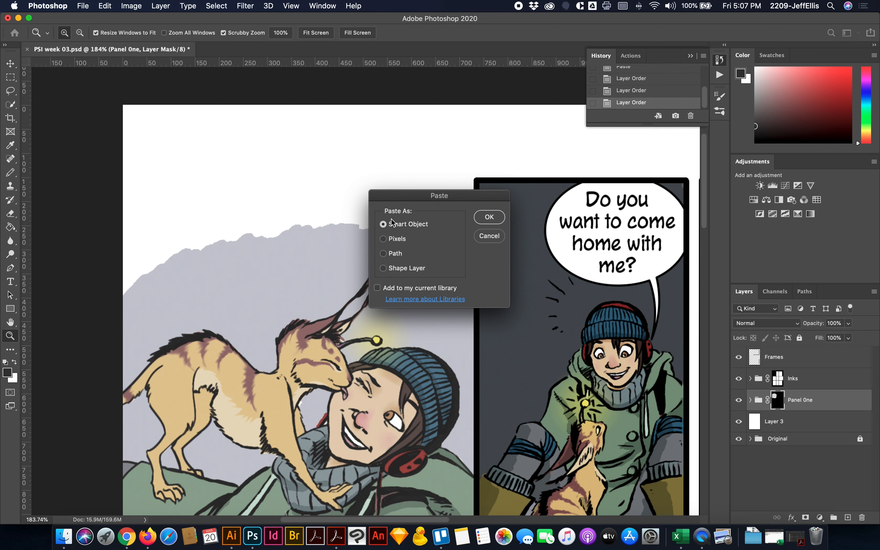
left_click(489, 217)
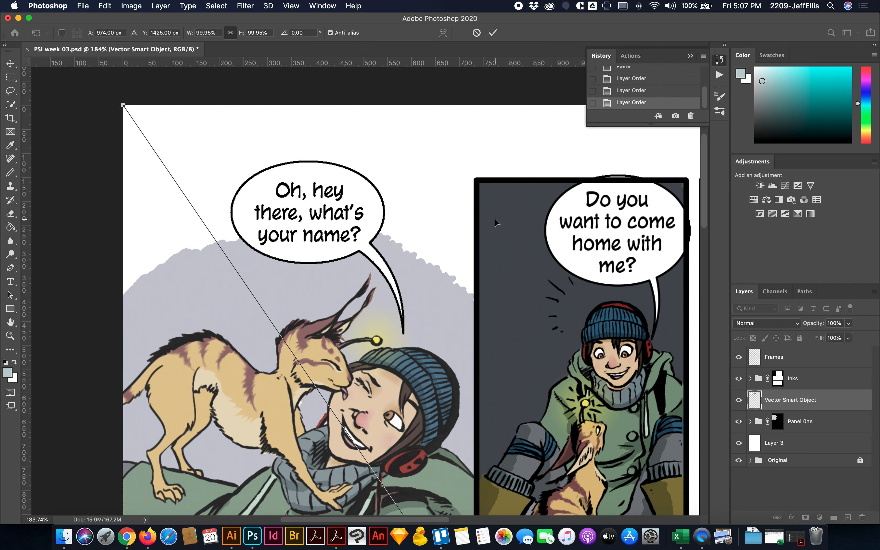
key("Return")
key("z")
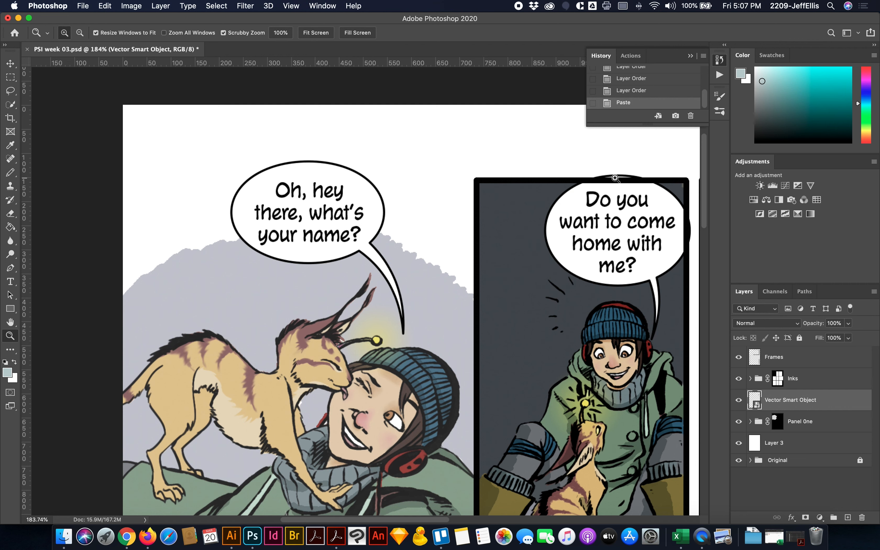
- Toggle the new lettering layer's visibility to check it, and rename the layer Panel 01
scroll(646, 223, "right", 2)
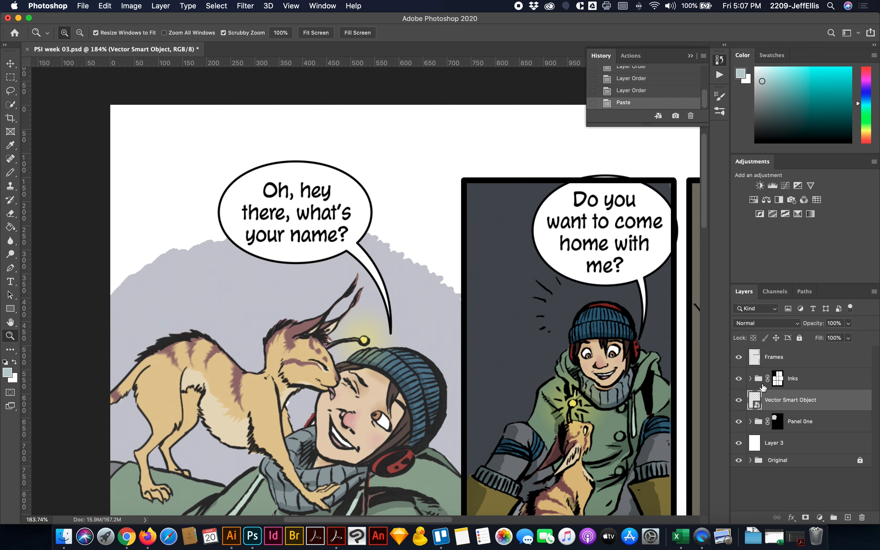
left_click(738, 400)
left_click(738, 400)
double_click(781, 400)
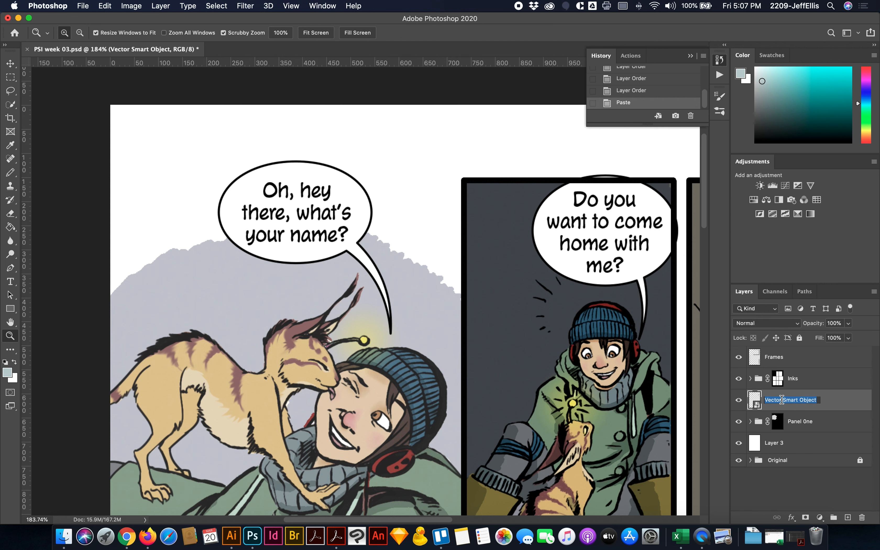
type("Panel 01")
key("Return")
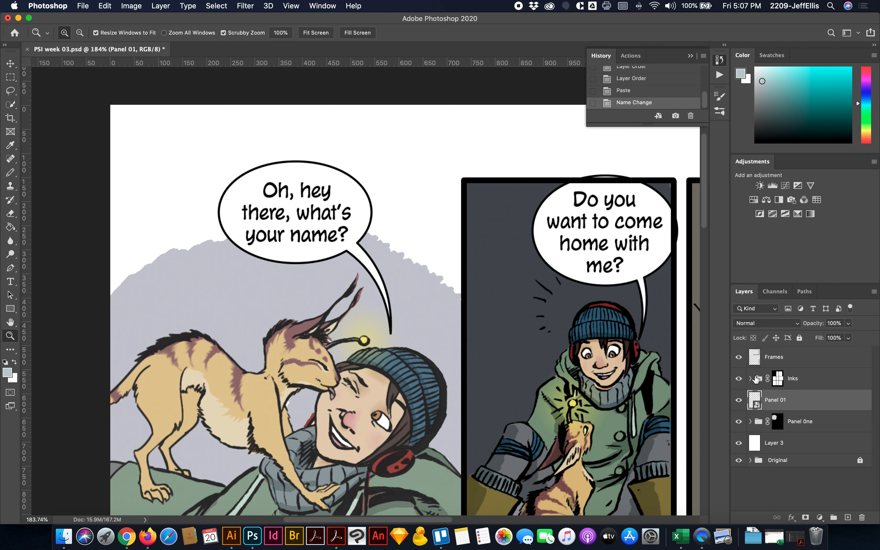
- Expand the Inks group and rename its Vector Smart Object layer Panel 02-03
left_click(750, 378)
left_click(784, 402)
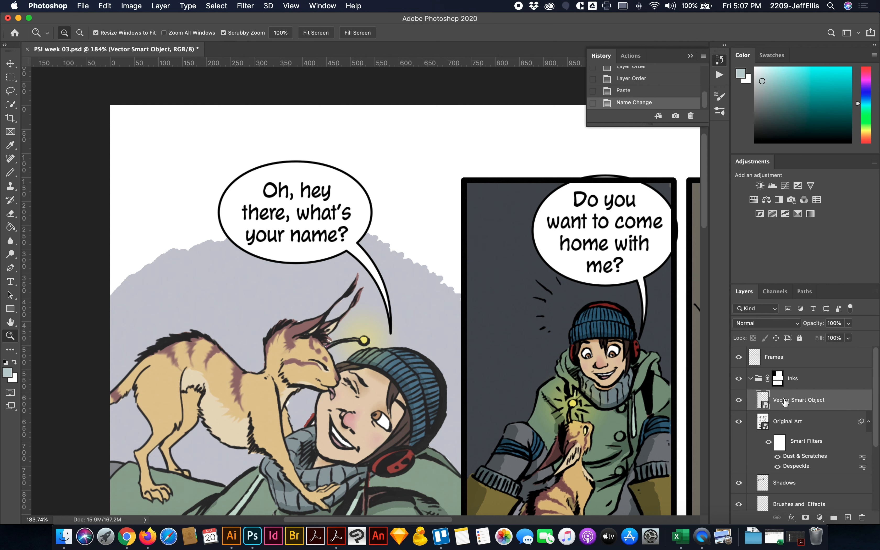
double_click(789, 400)
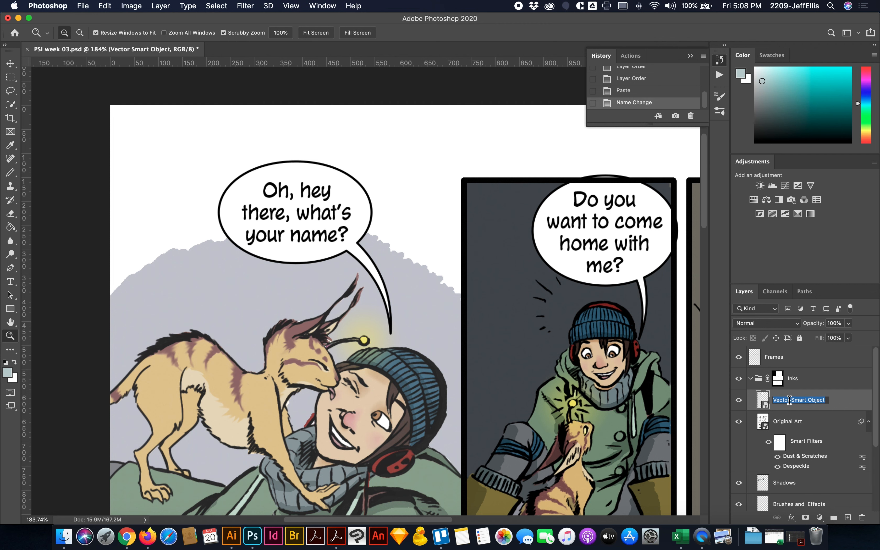
type("Panel 02-03")
key("Return")
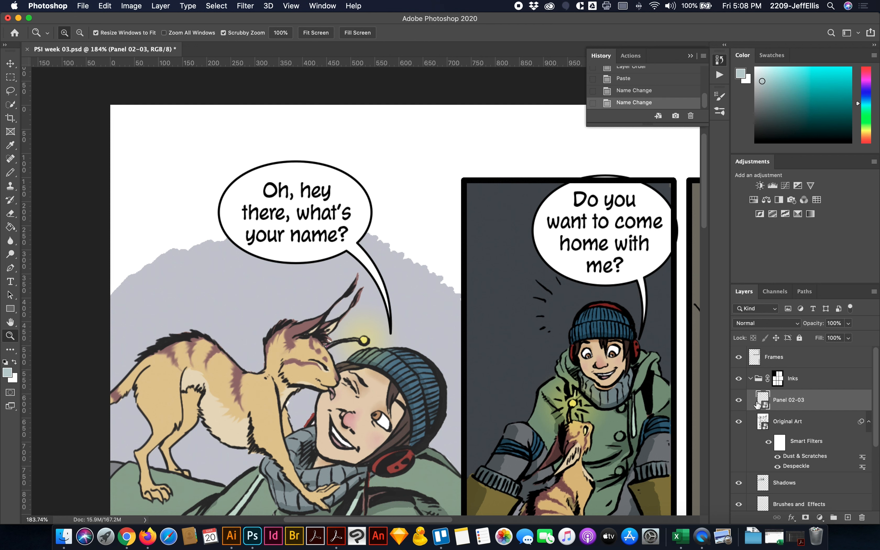
- Open the contents of the Panel 01 Smart Object for editing in Illustrator
scroll(769, 408, "down", 3)
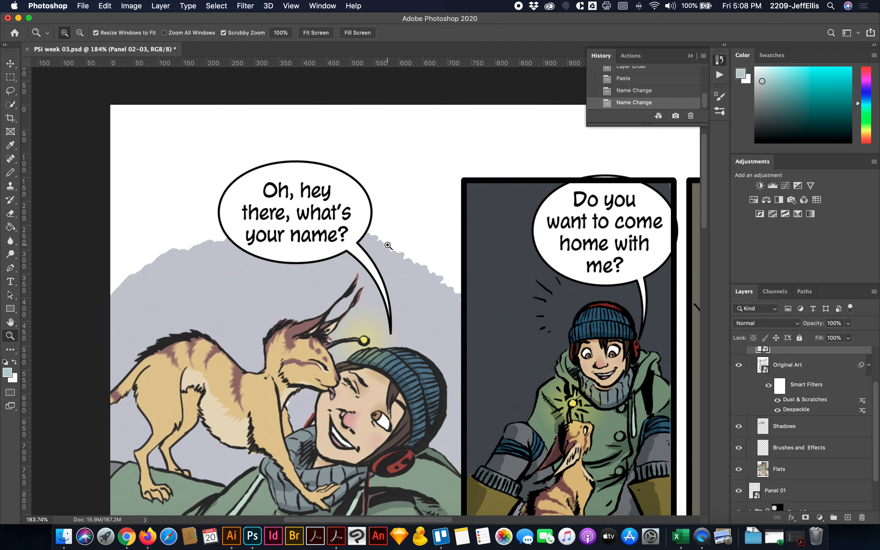
scroll(388, 245, "right", 2)
scroll(391, 244, "left", 3)
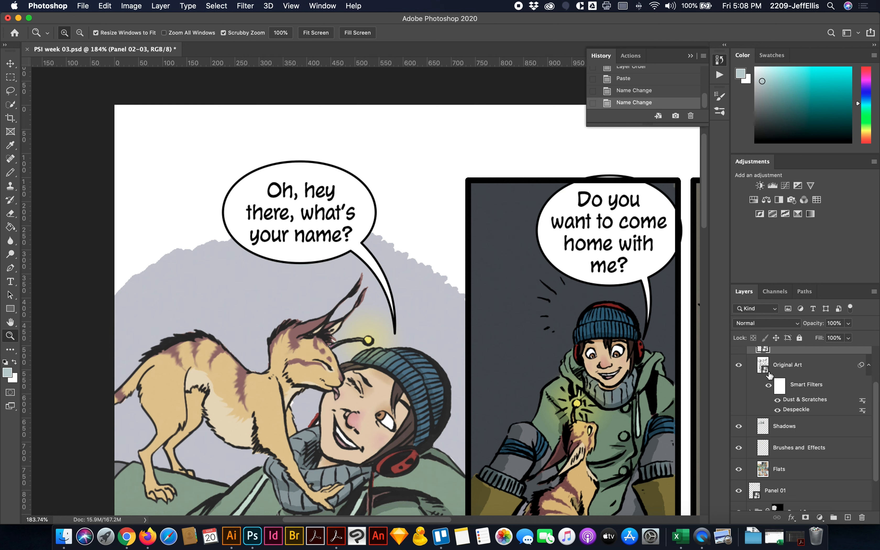
scroll(767, 374, "up", 2)
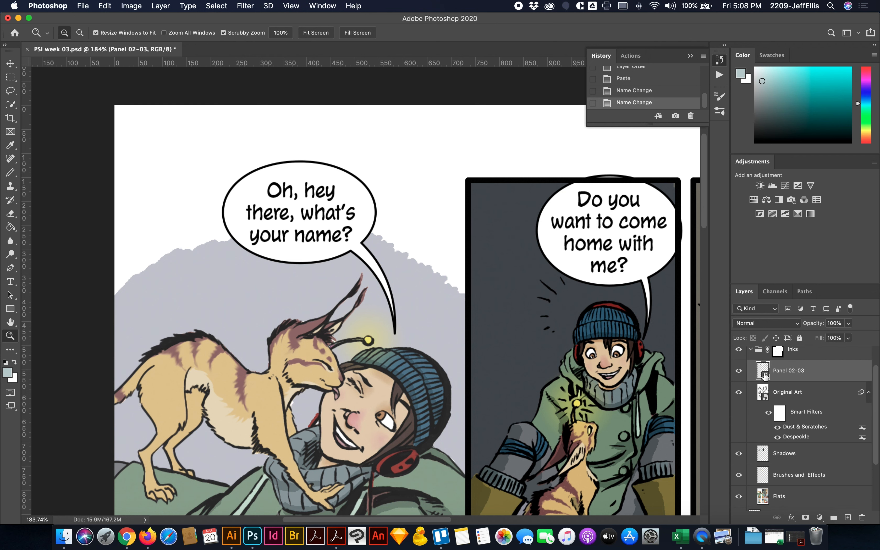
scroll(765, 375, "down", 4)
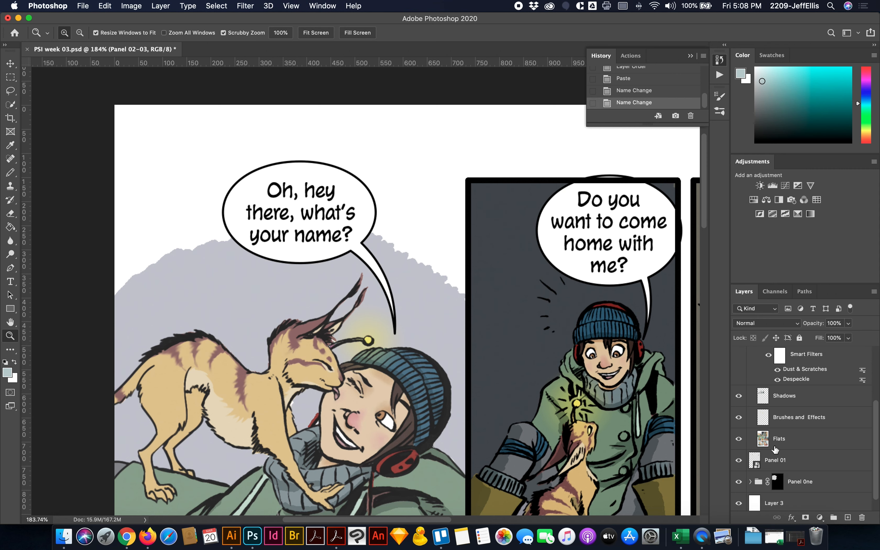
left_click(771, 459)
double_click(756, 466)
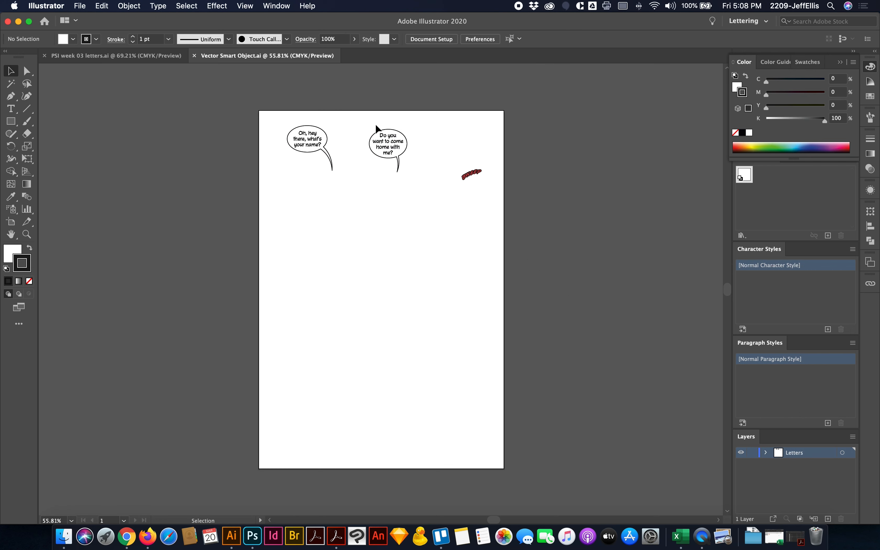
- Delete the "Do you want to come home with me?" balloon and the sound effect, then save, close and return to Photoshop
left_click_drag(352, 115, 512, 230)
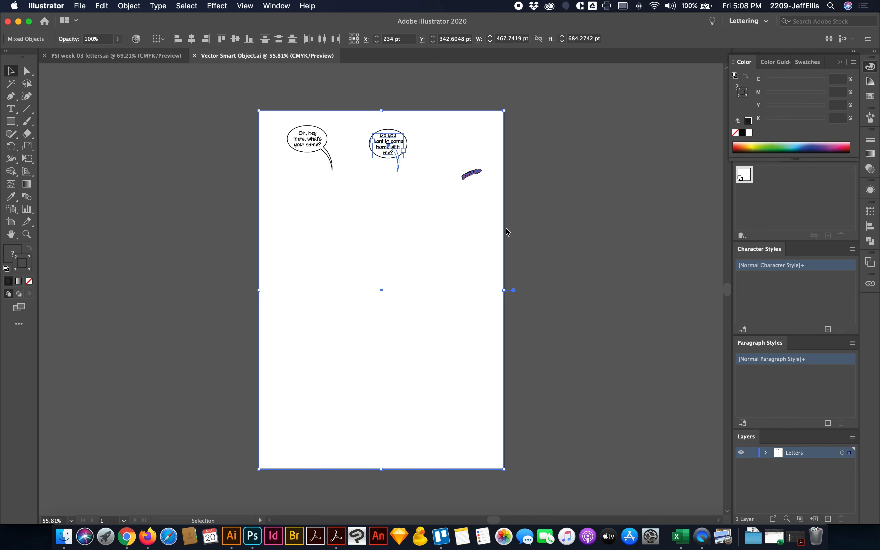
left_click(437, 192)
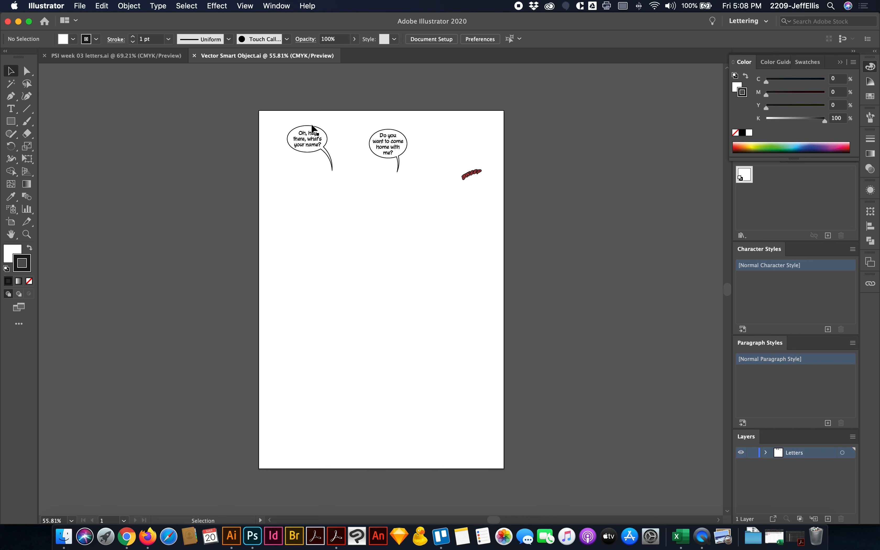
left_click_drag(364, 119, 493, 208)
key("Delete")
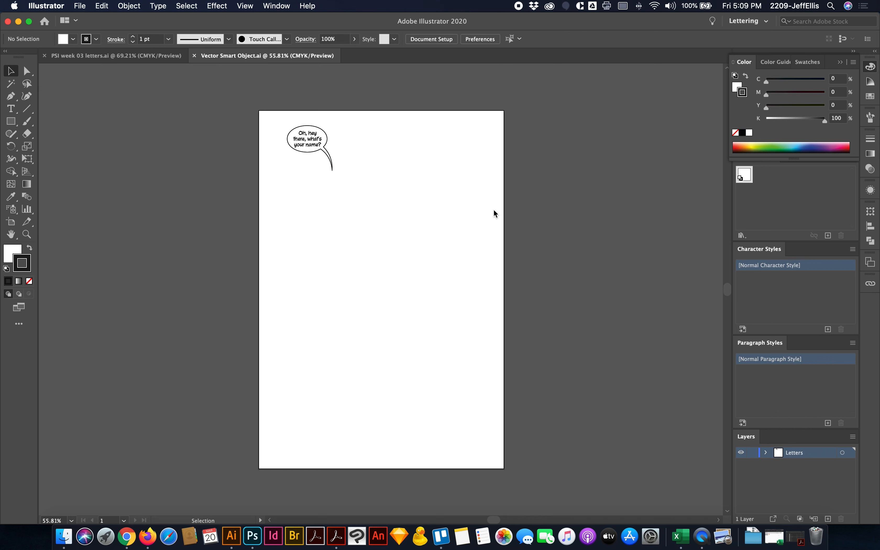
key("super+s")
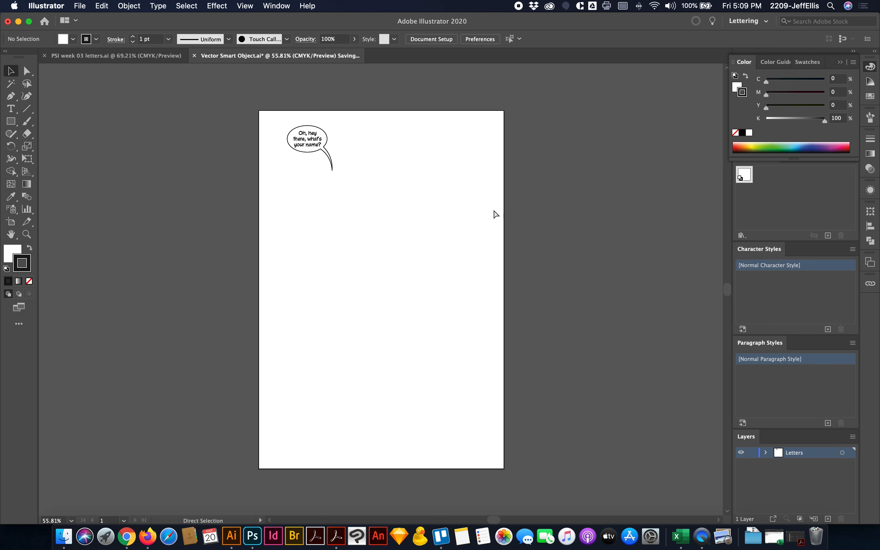
key("super+w")
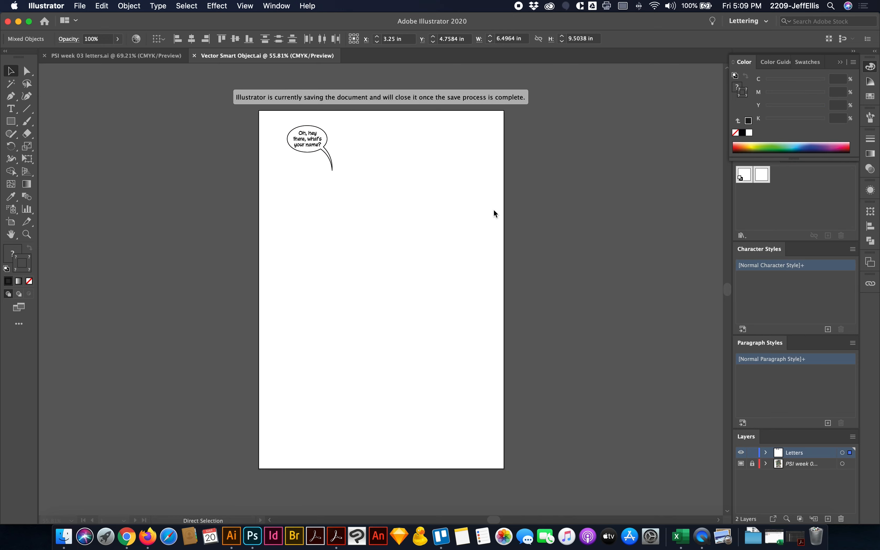
key("super+Tab")
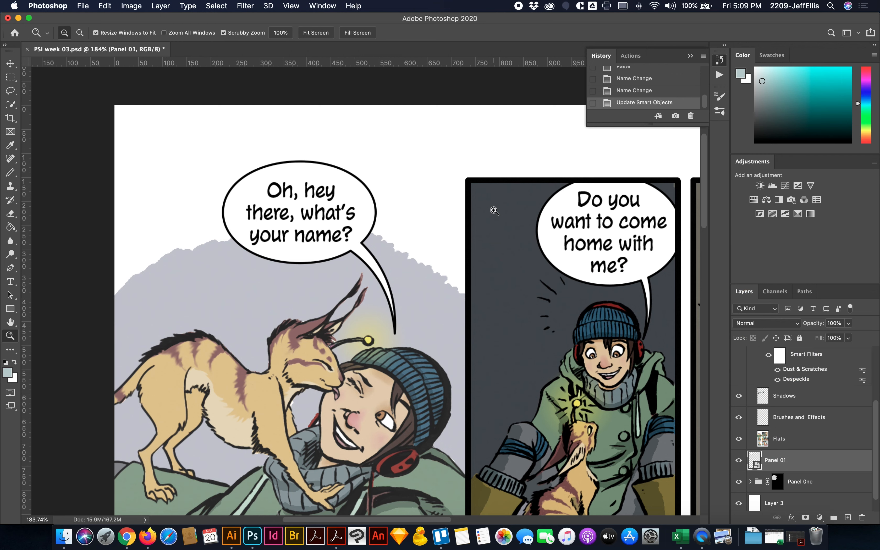
- Examine the balloons in the first two panels and toggle the Panel 01 layer's visibility to check its updated lettering
scroll(599, 177, "left", 7)
scroll(599, 177, "down", 3)
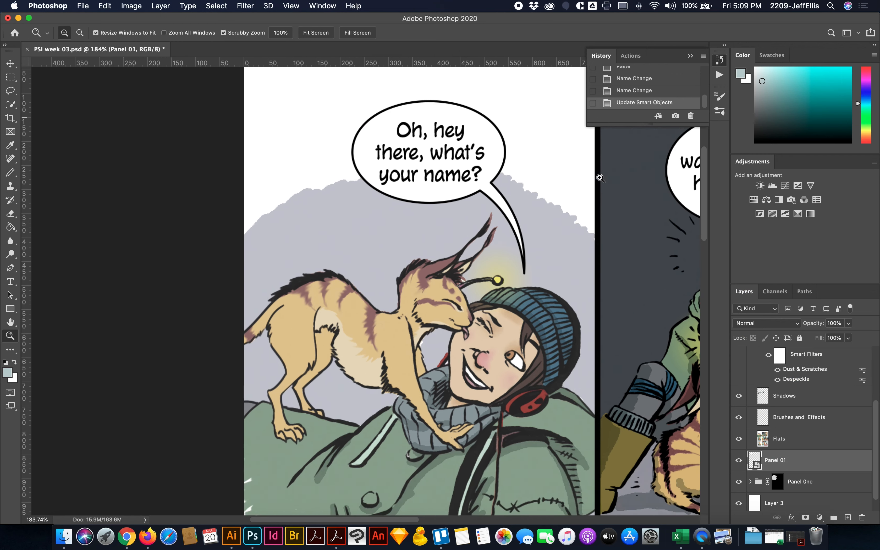
scroll(600, 177, "right", 6)
scroll(599, 178, "up", 6)
scroll(599, 177, "down", 3)
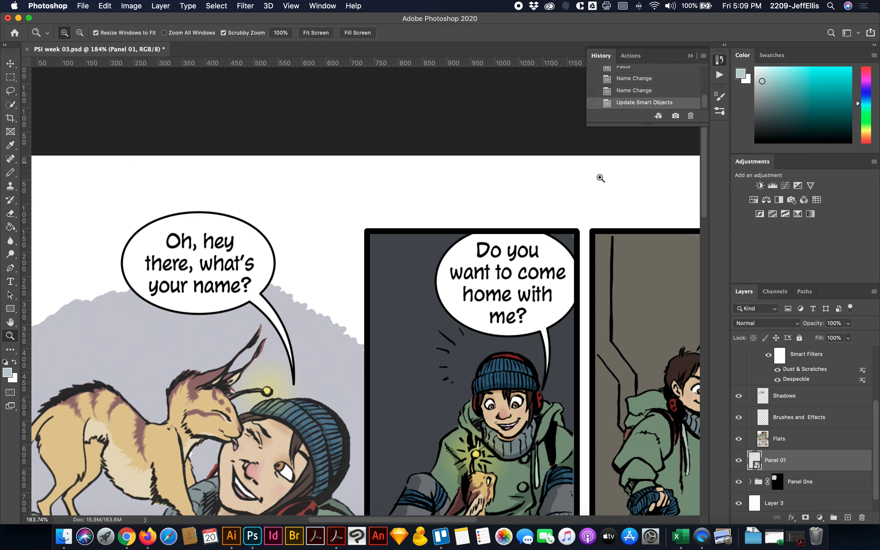
left_click(738, 461)
left_click(738, 461)
- Open the contents of the Panel 02-03 Smart Object from the Inks group in Illustrator
scroll(792, 408, "up", 3)
left_click(793, 388)
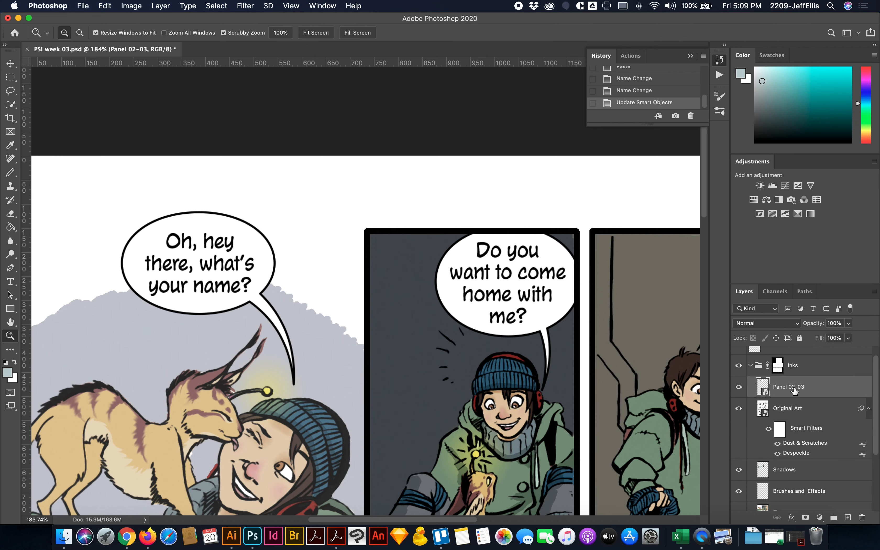
double_click(763, 389)
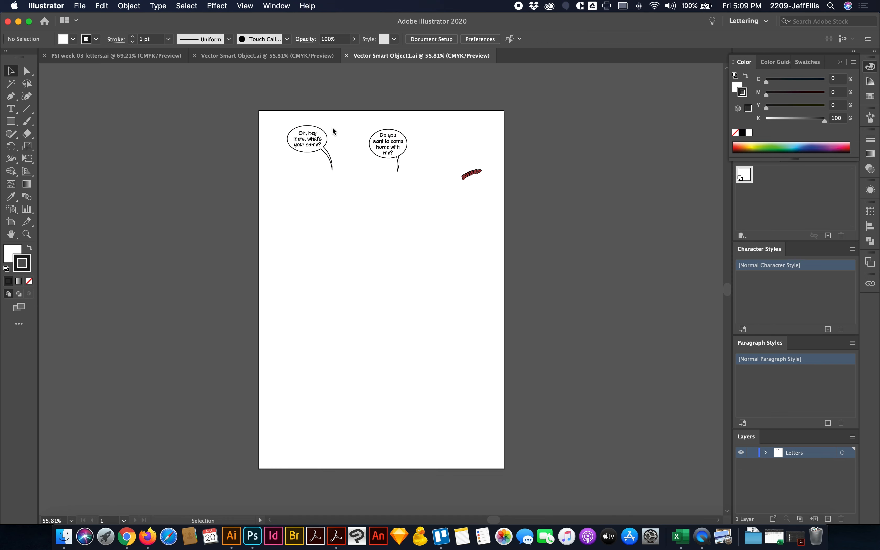
- Delete the "Oh, hey there, what's your name?" balloon with its text, then save and close the Smart Object file
left_click_drag(332, 128, 290, 168)
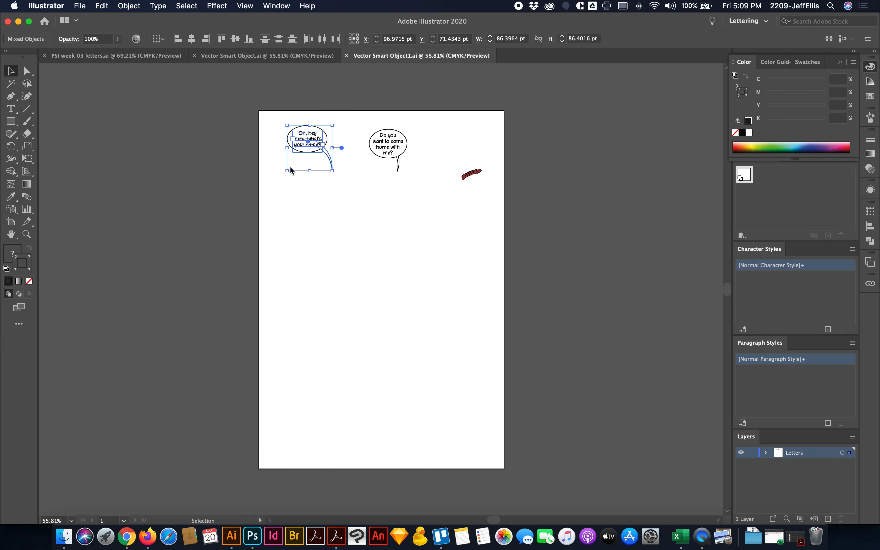
key("Delete")
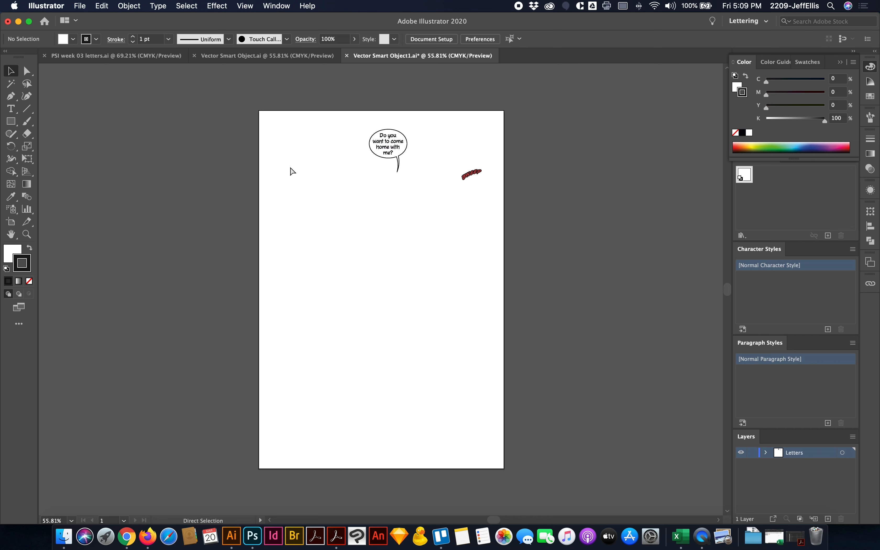
key("super+s")
key("super+w")
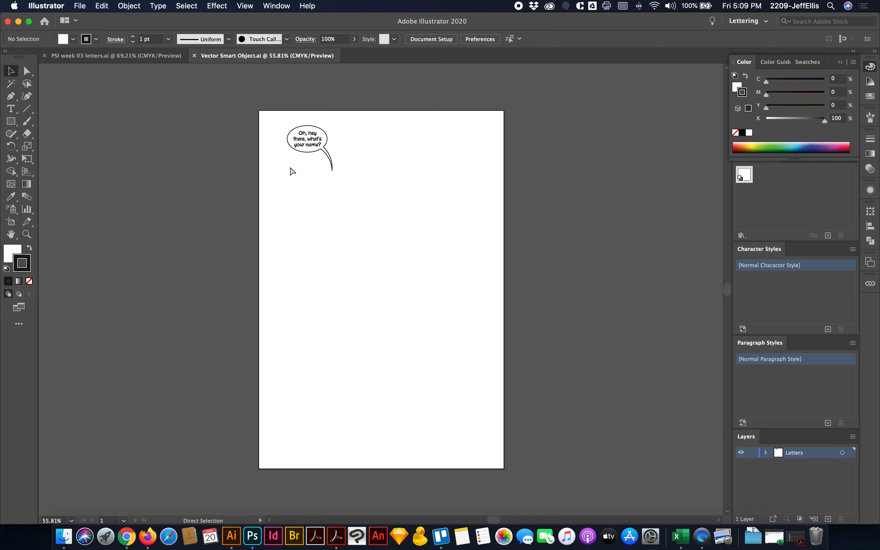
- Close the Vector Smart Object and PSI week 03 letters files in Illustrator and switch back to Photoshop
key("super+w")
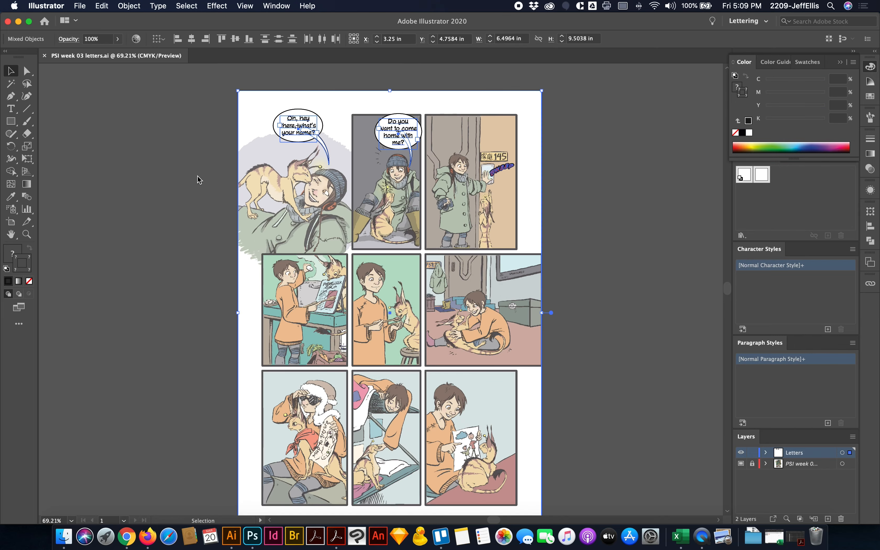
left_click(197, 176)
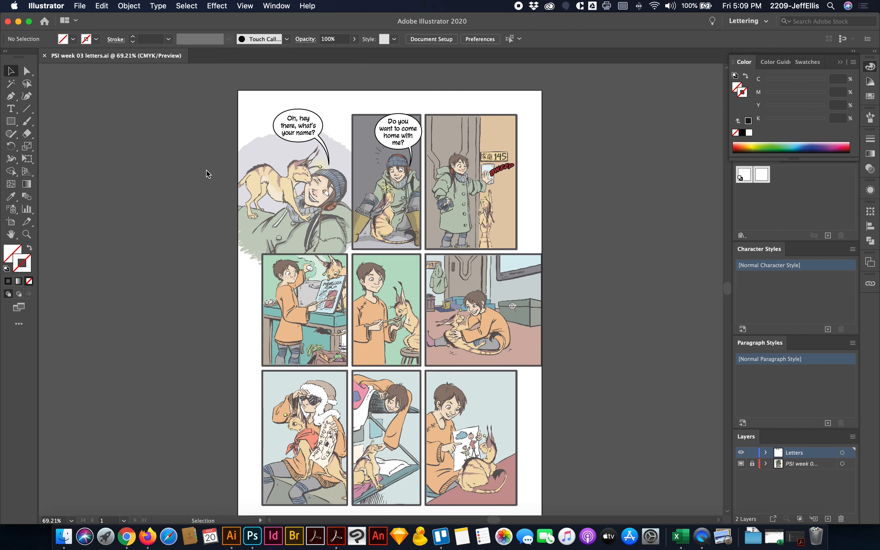
key("super+w")
key("super+Tab")
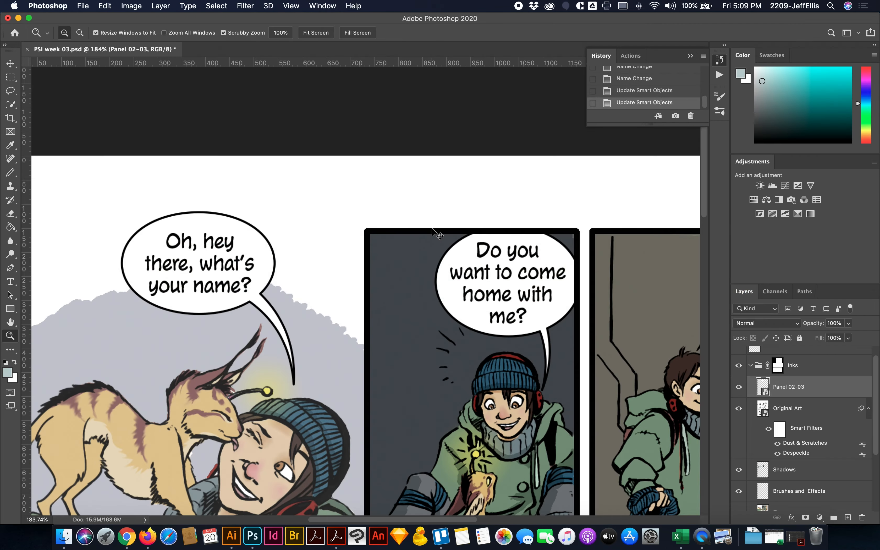
- Collapse the Inks group and inspect the document's channels with the Inks group and with the Frames layer selected
key("super+0")
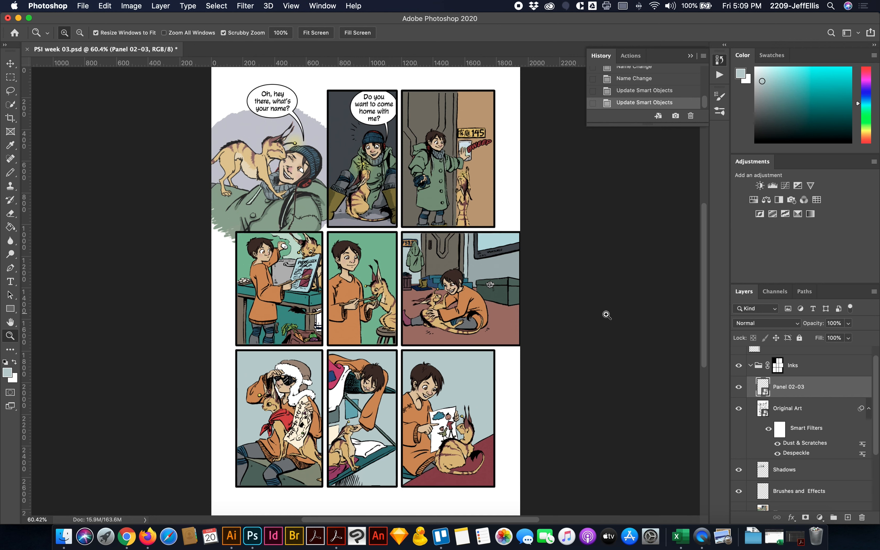
left_click(750, 365)
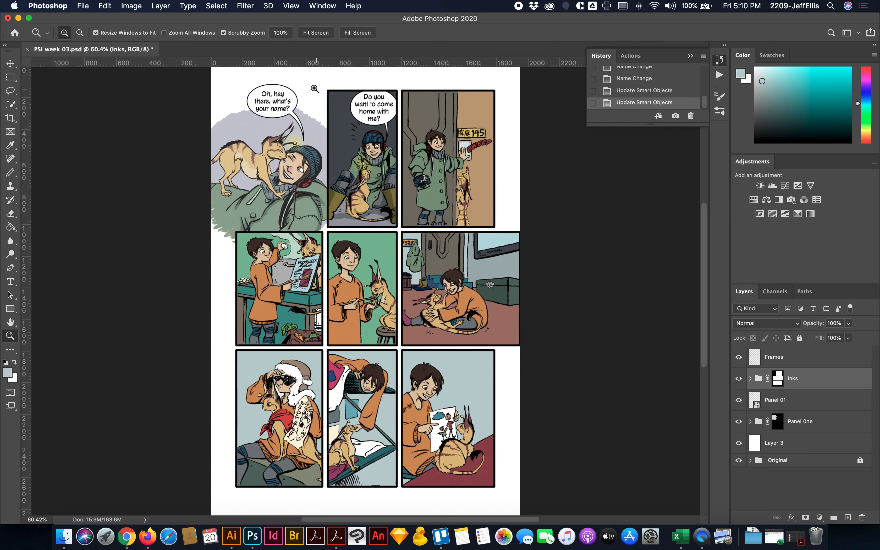
left_click(774, 291)
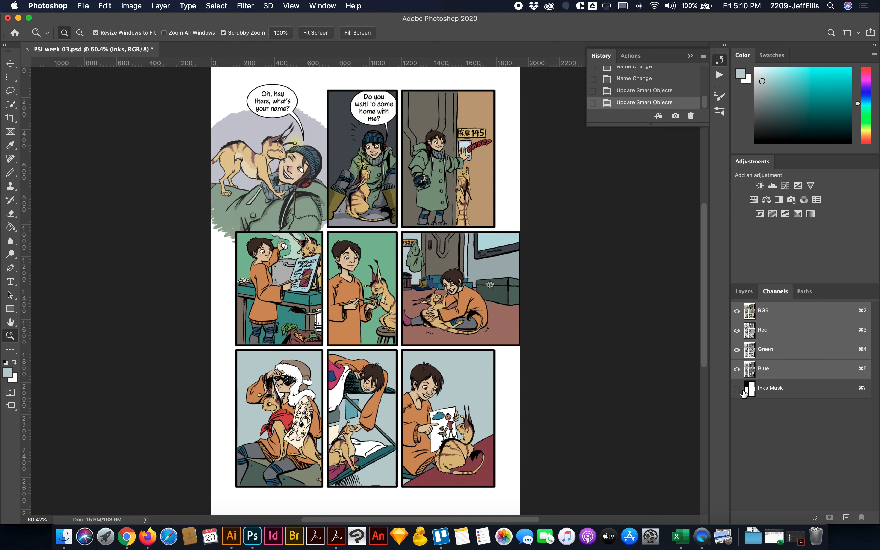
left_click(744, 292)
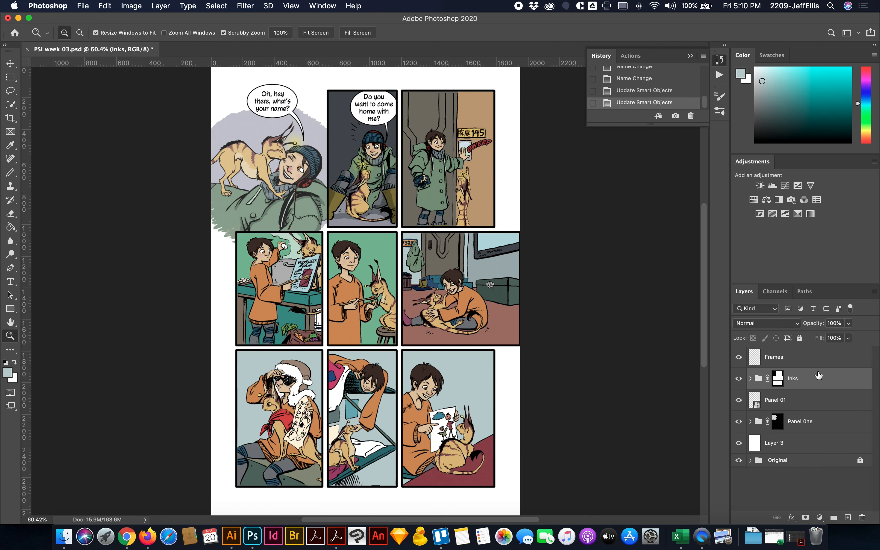
left_click(816, 360)
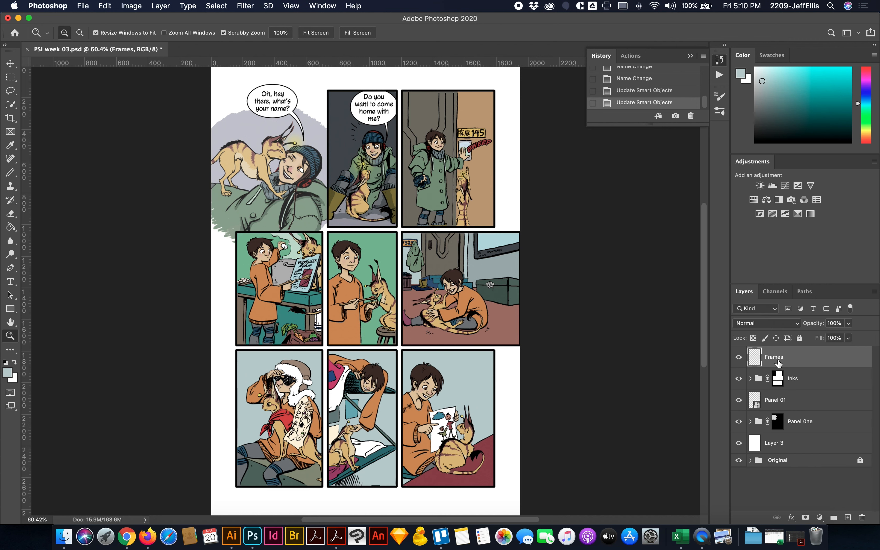
left_click(775, 292)
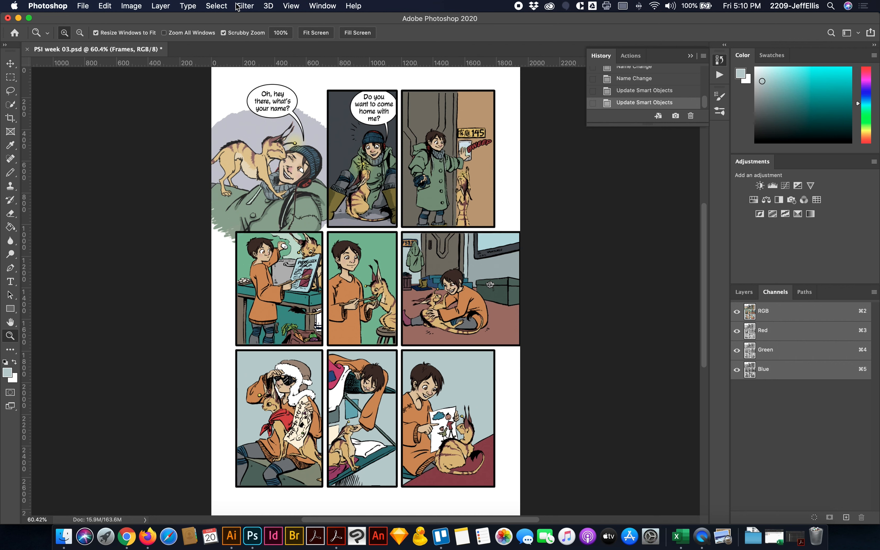
- Assign the working RGB profile, Adobe RGB (1998), to the comic page
left_click(133, 6)
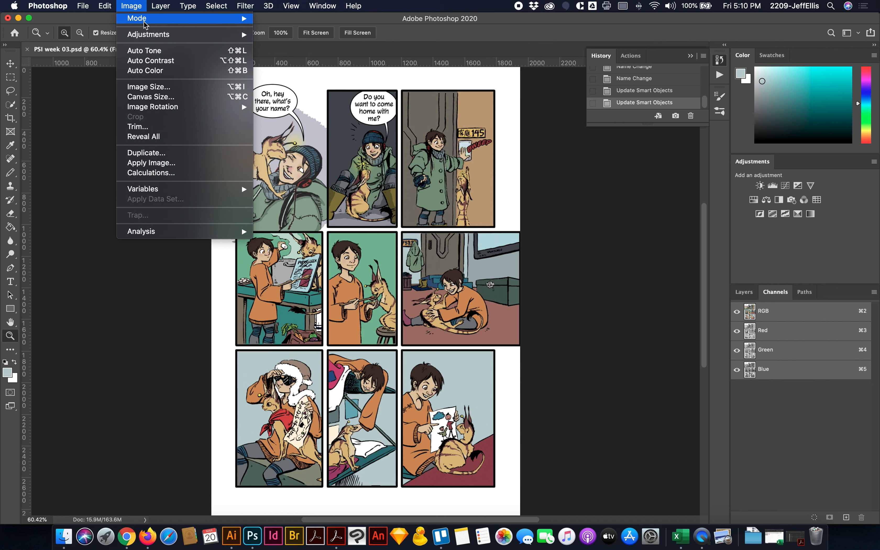
mouse_move(146, 24)
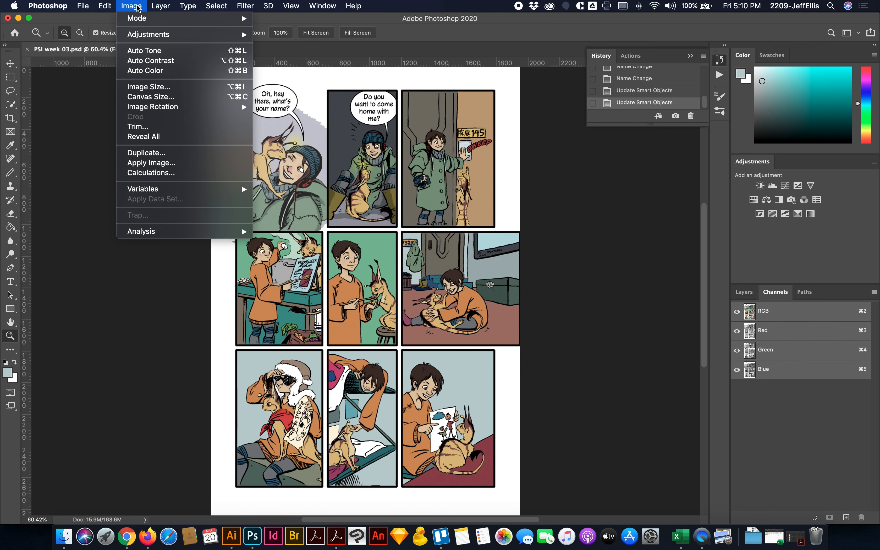
mouse_move(106, 6)
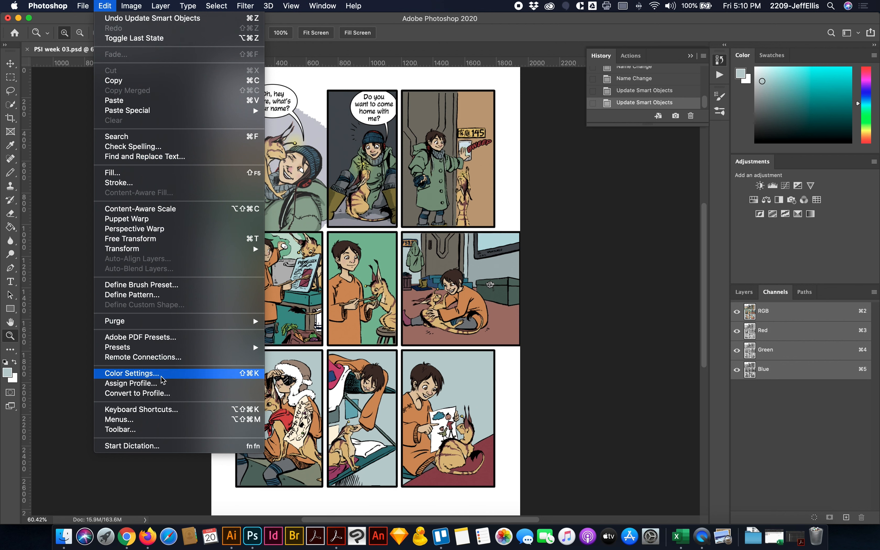
left_click(135, 383)
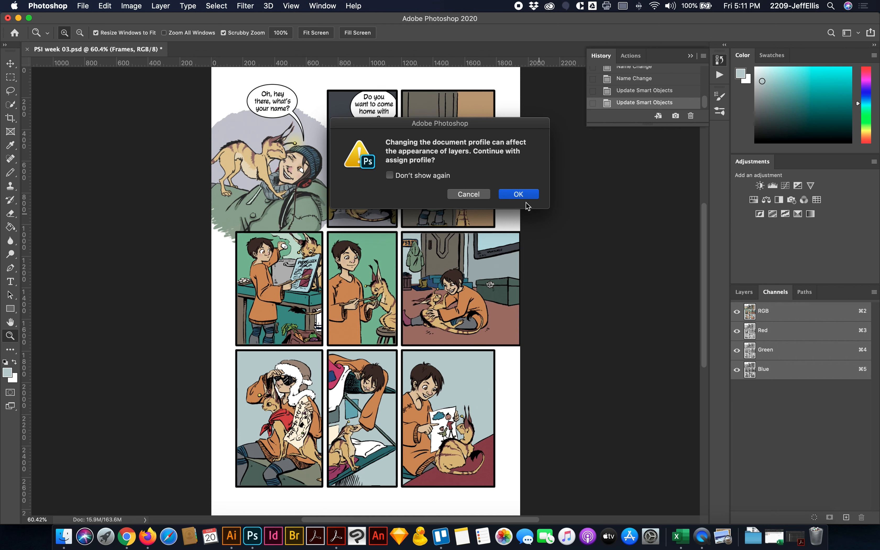
left_click(512, 196)
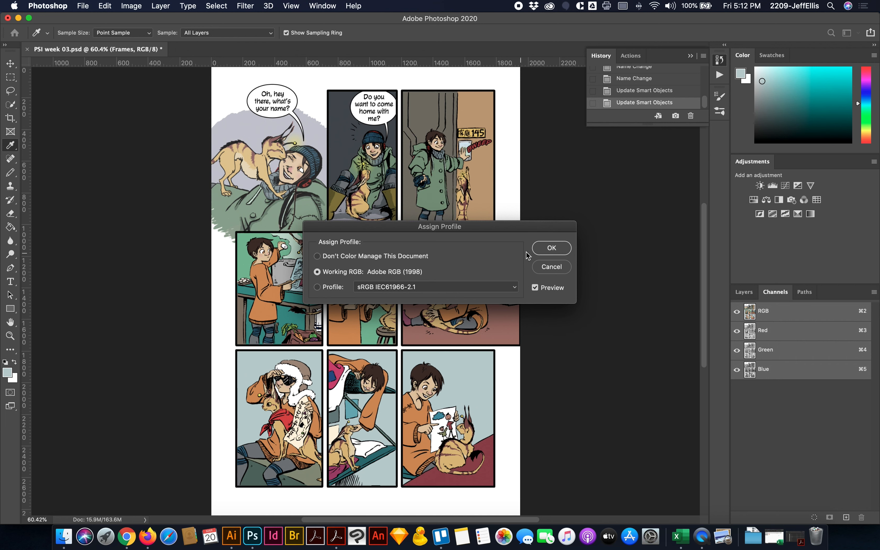
left_click(549, 249)
key("z")
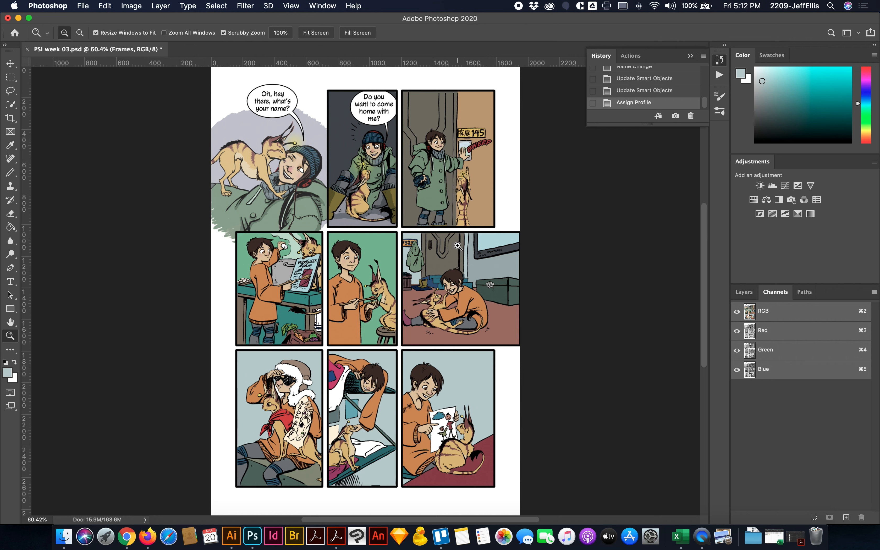
- Convert the page to CMYK Color with the Coated GRACoL 2006 profile, without merging layers or rasterizing the Smart Objects
left_click(142, 6)
mouse_move(141, 18)
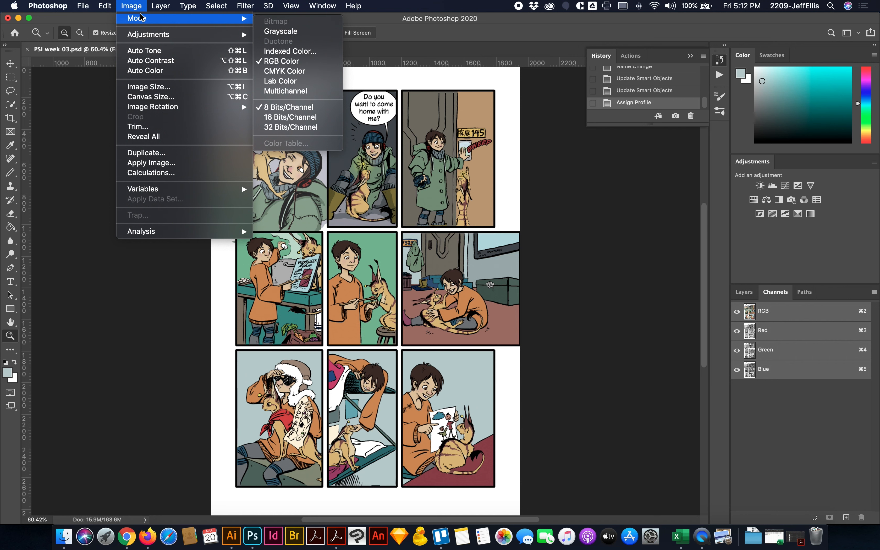
left_click(295, 73)
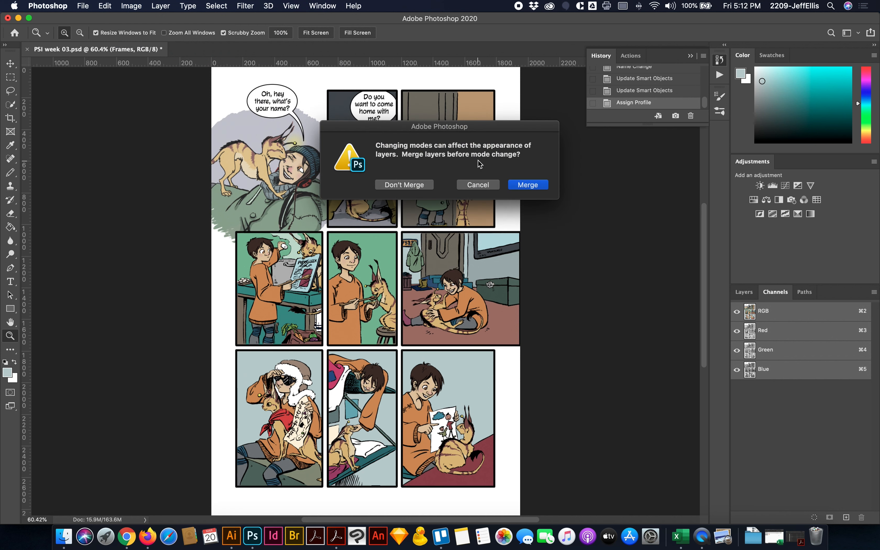
left_click(404, 185)
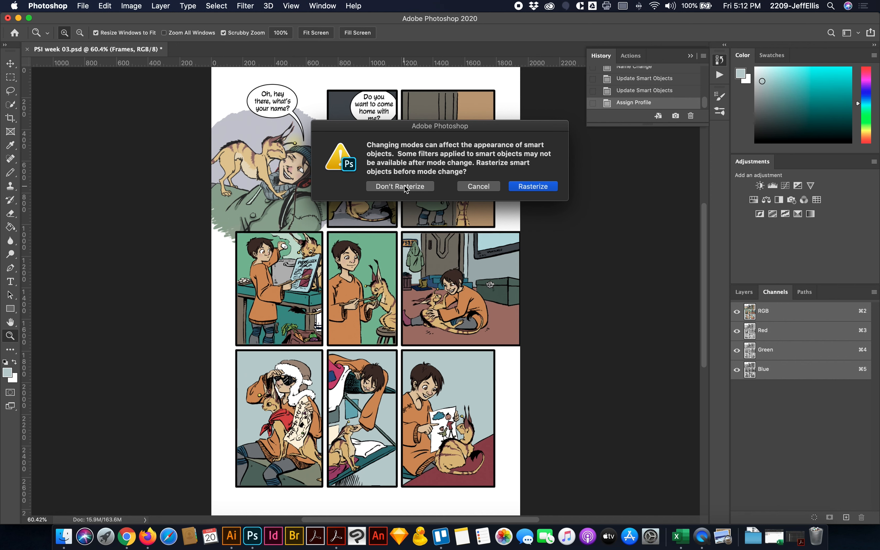
left_click(404, 186)
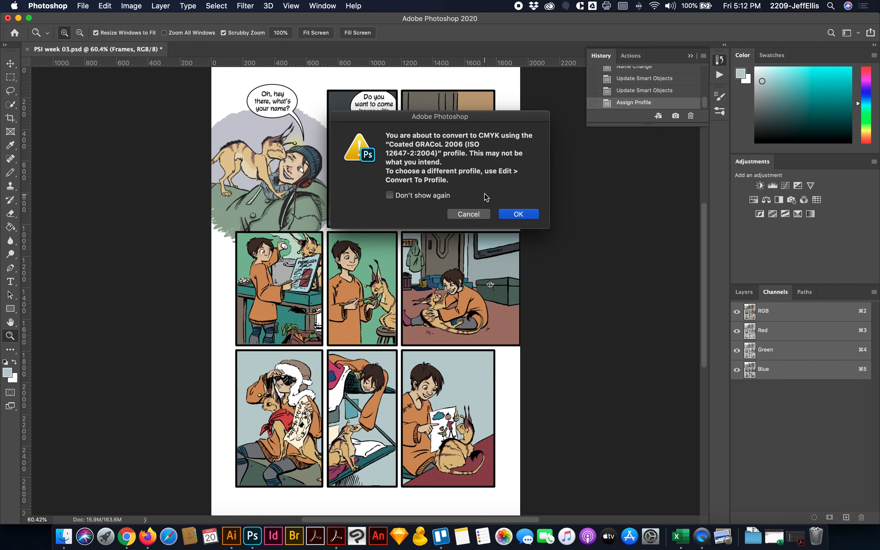
left_click(513, 214)
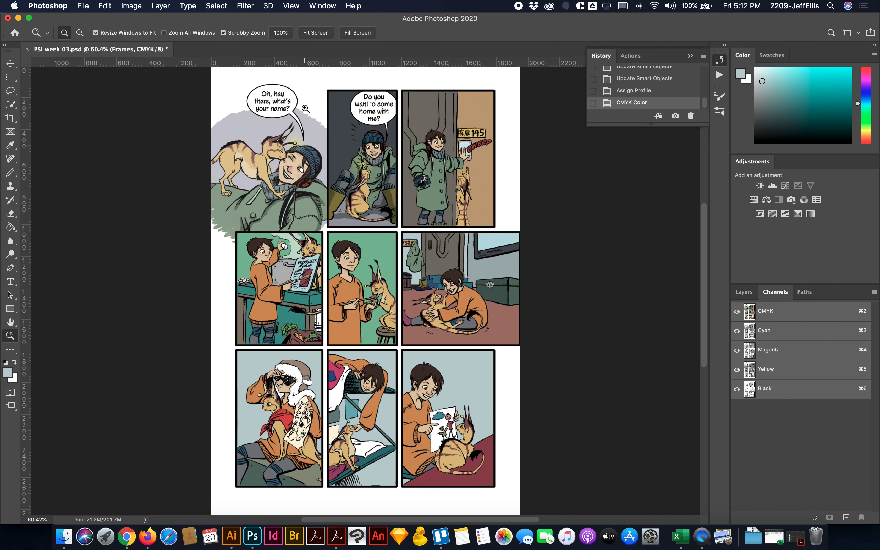
- Assign the working CMYK profile, Coated GRACoL 2006 (ISO 12647-2:2004), to the converted page
left_click(141, 5)
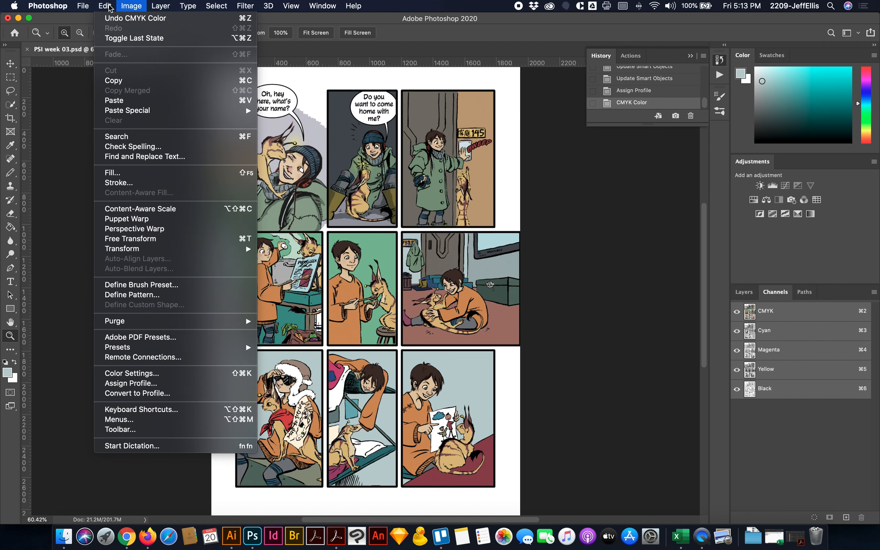
left_click(185, 386)
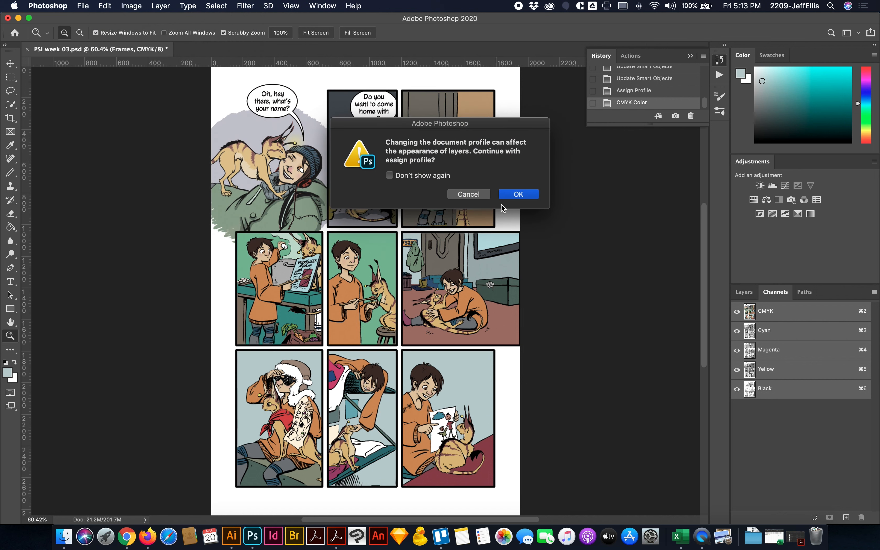
left_click(510, 194)
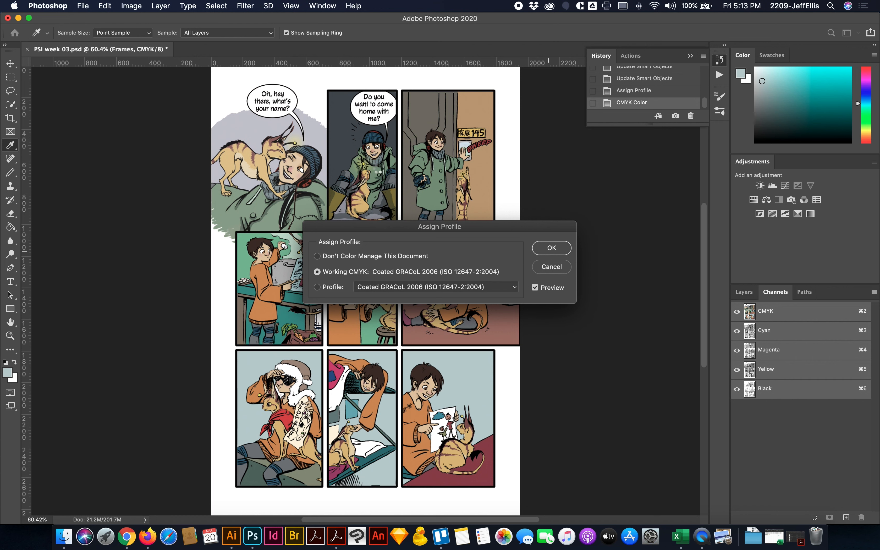
key("Return")
key("z")
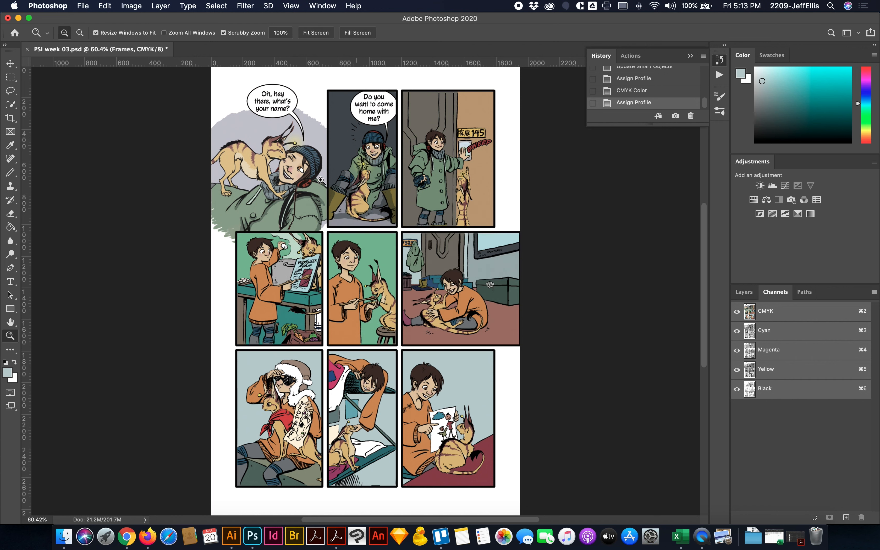
left_click(130, 5)
mouse_move(111, 5)
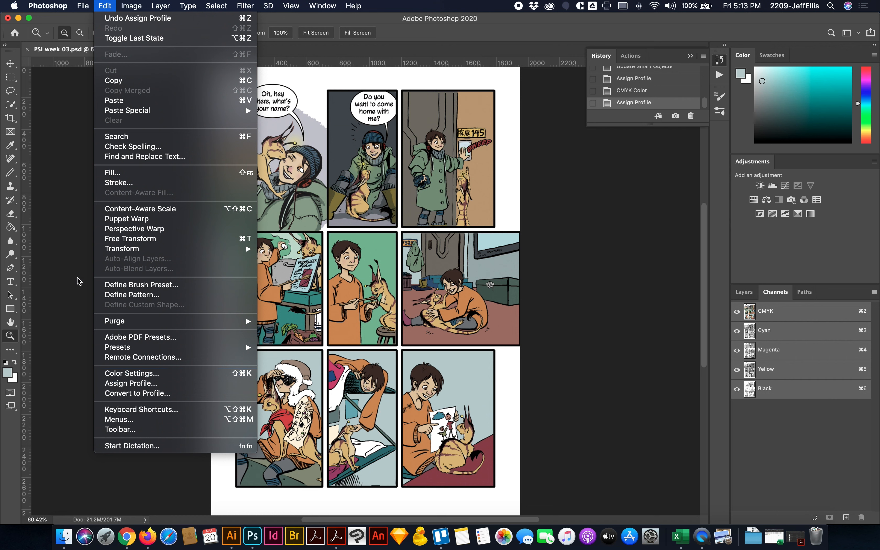
left_click(106, 6)
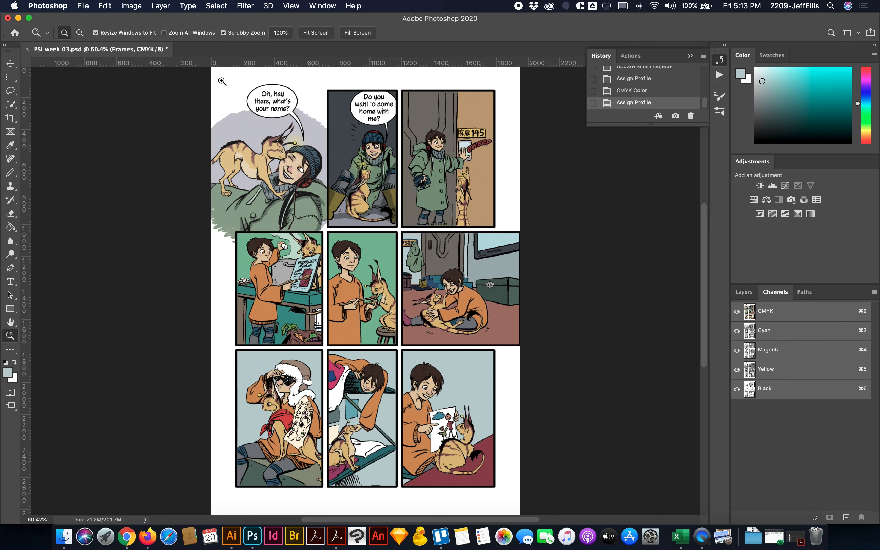
- Save the page to the Desktop as the layered Photoshop file PSI week 03 CMYK.psd with embedded color profile and maximized compatibility
left_click(82, 6)
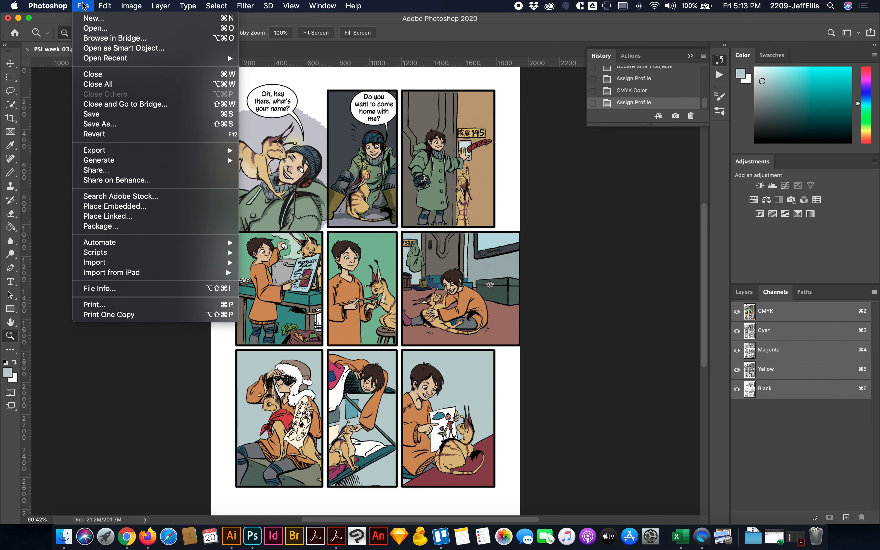
left_click(116, 125)
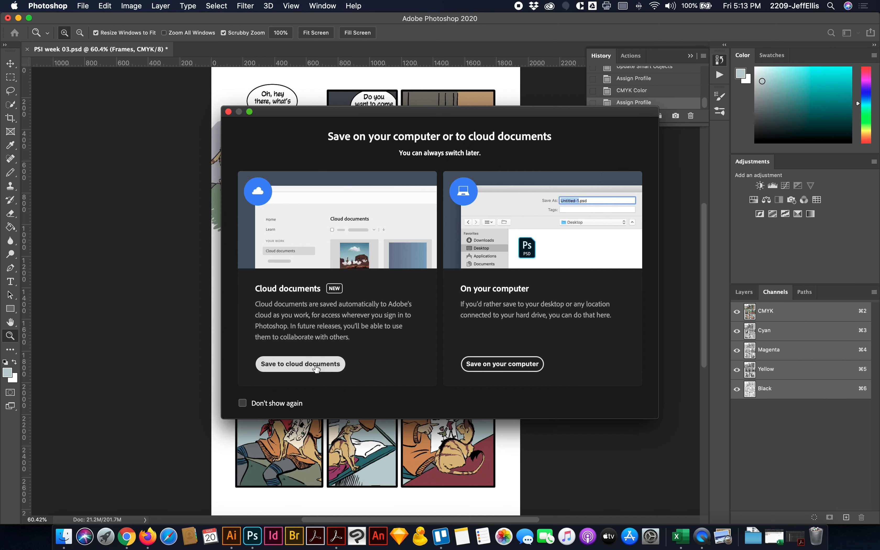
left_click(487, 364)
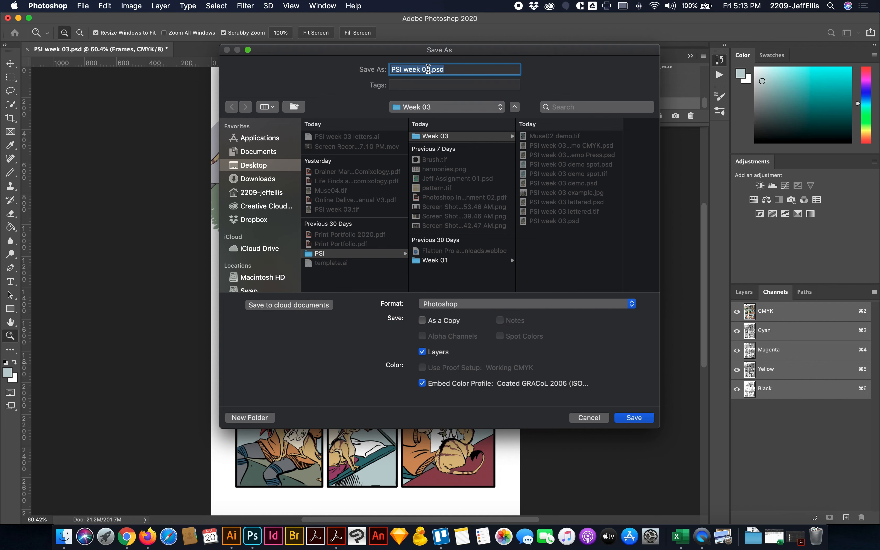
left_click(427, 69)
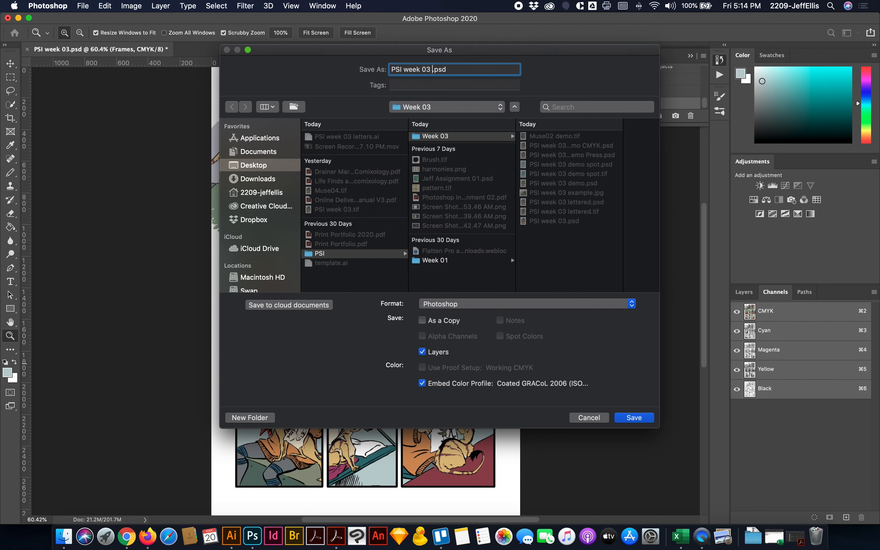
type("CMYK")
left_click(267, 169)
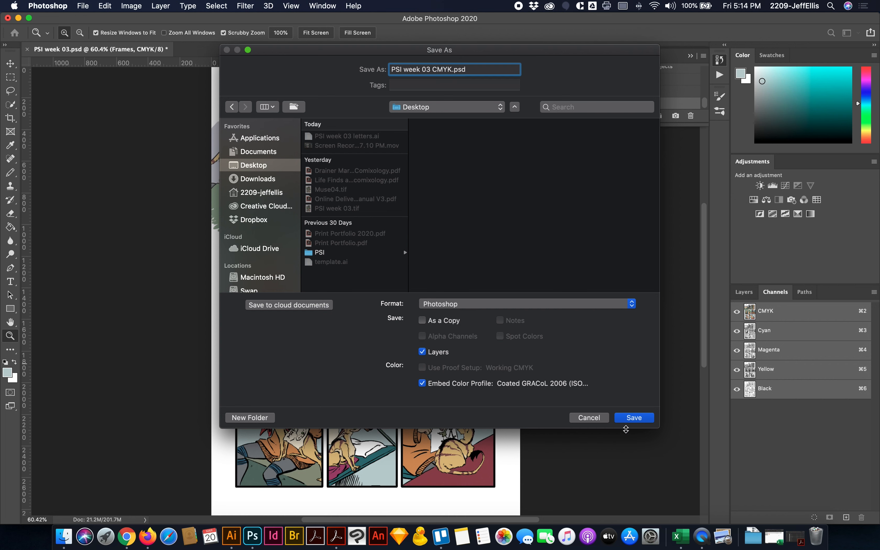
left_click(634, 418)
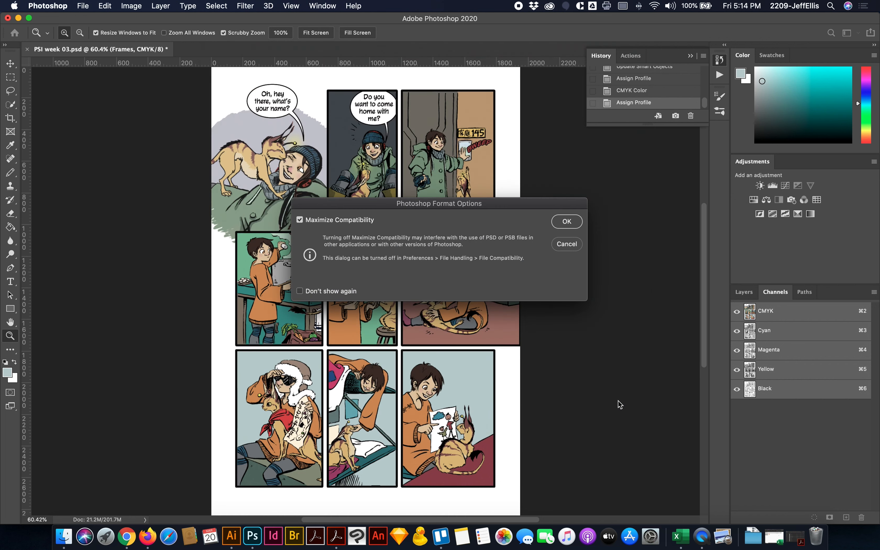
left_click(567, 222)
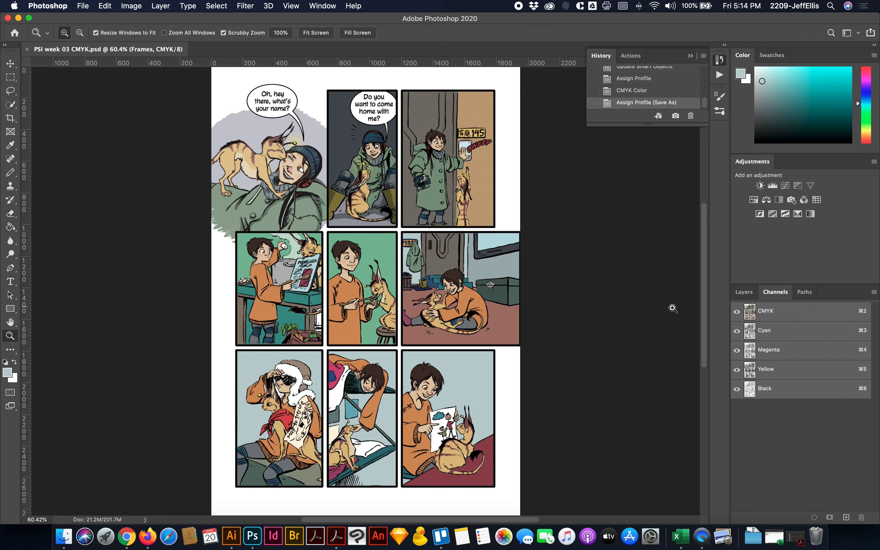
- Inspect the first panel's speech balloon with the Black, Yellow and Magenta channels hidden, and restore all the CMYK channels
scroll(691, 322, "down", 1)
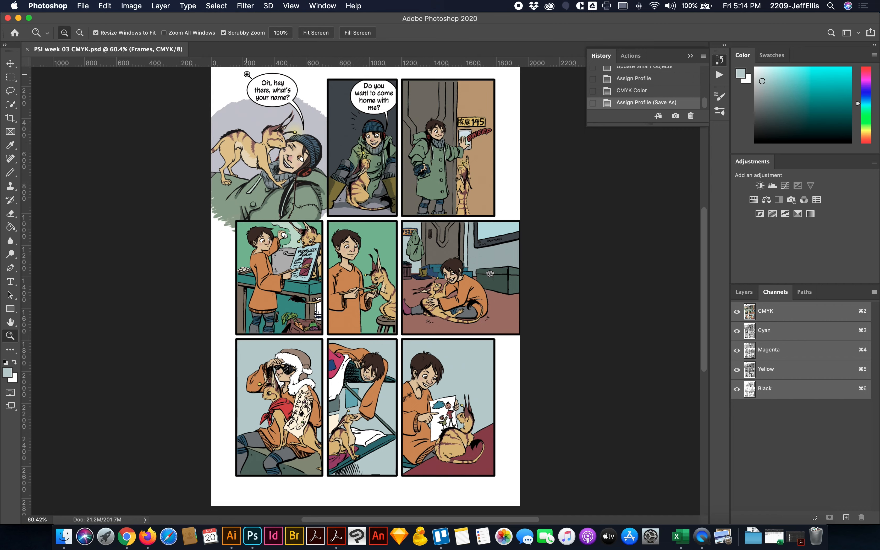
left_click_drag(247, 74, 326, 174)
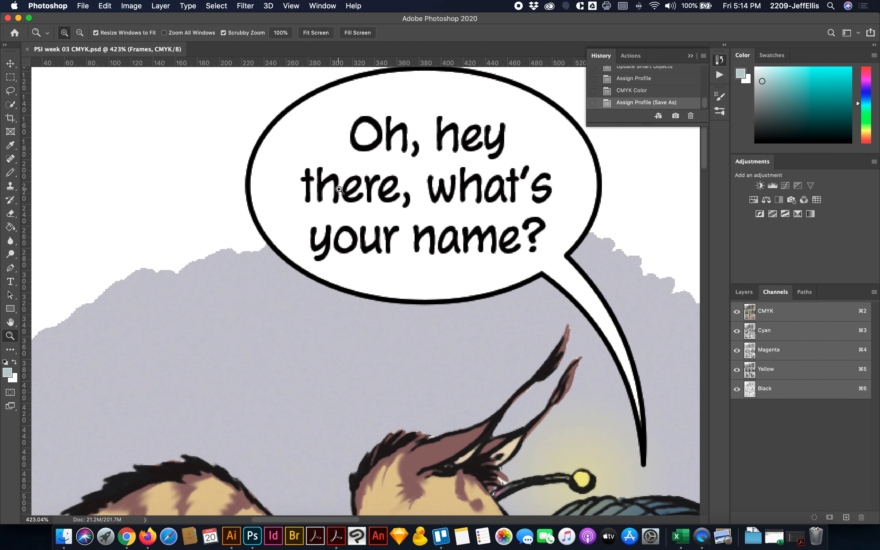
scroll(339, 189, "up", 2)
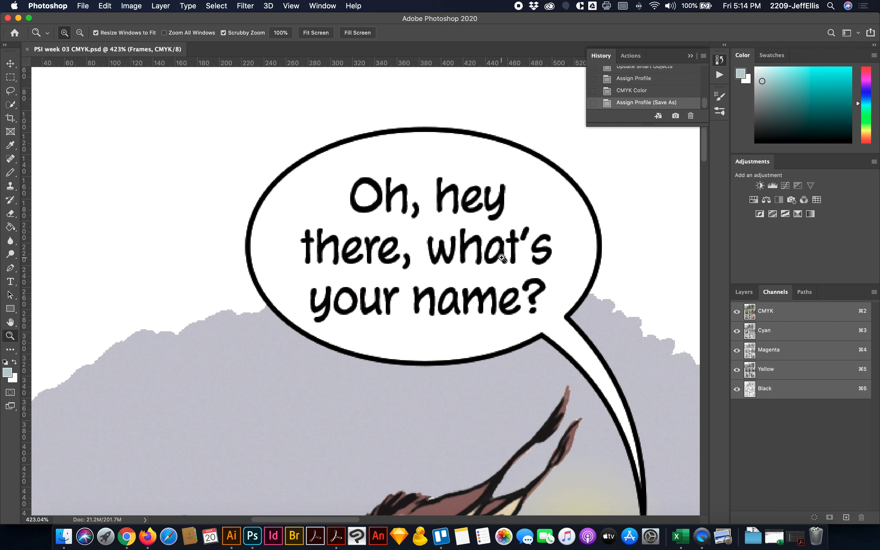
left_click(736, 389)
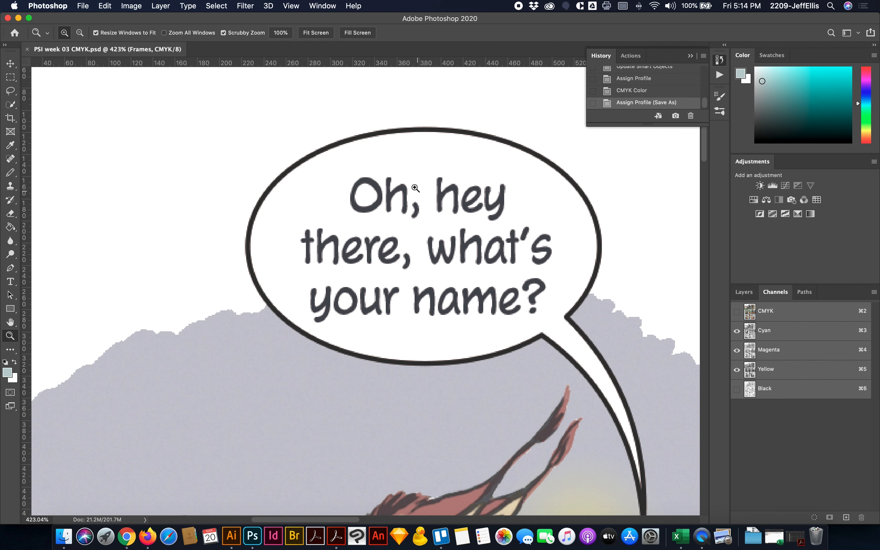
left_click(736, 370)
left_click(736, 350)
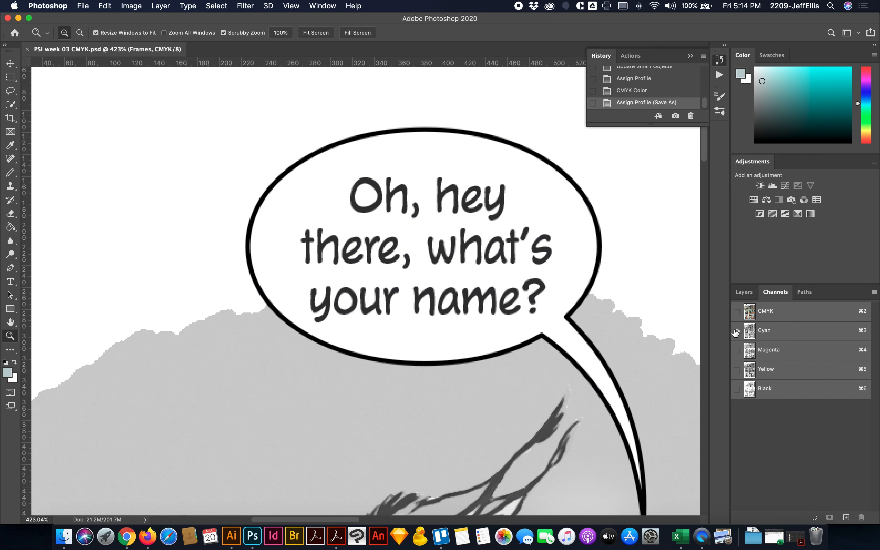
left_click(736, 350)
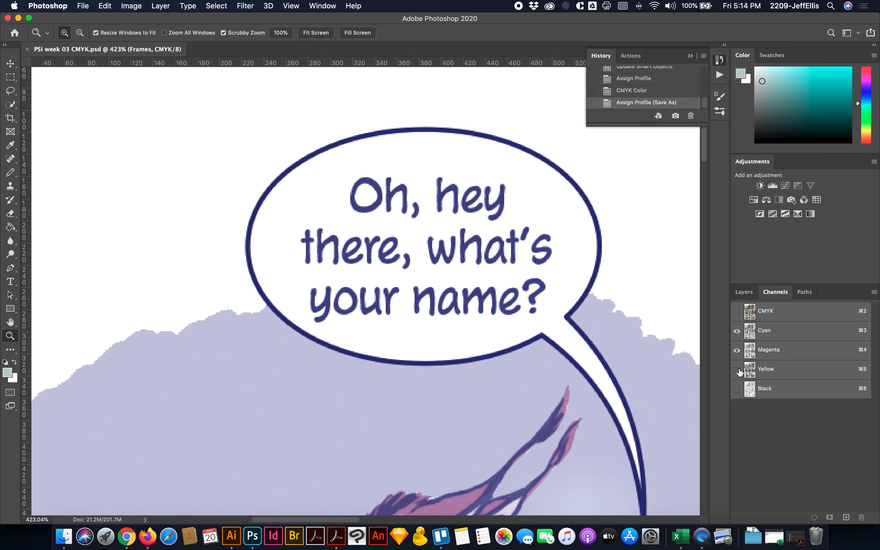
left_click(737, 370)
left_click(736, 389)
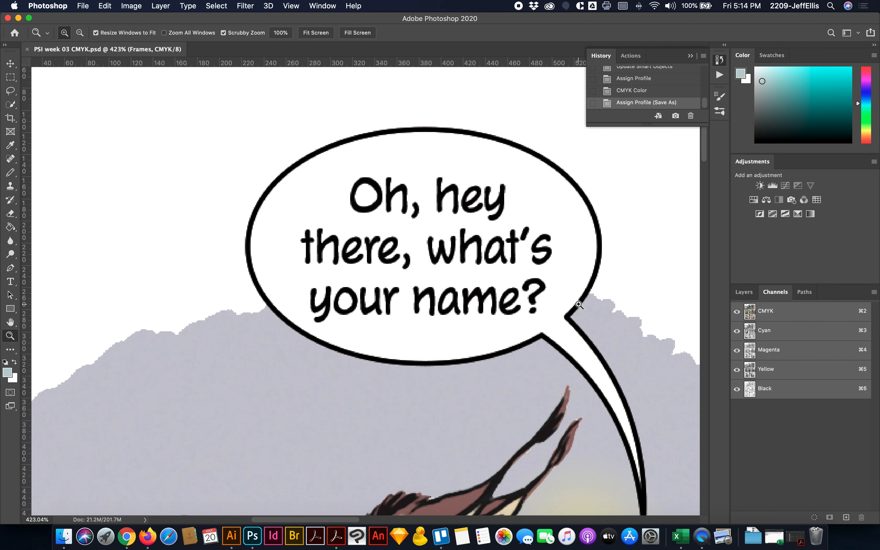
- Inspect the second and third panels up close, hiding and restoring the Yellow and Magenta channels one at a time
scroll(578, 305, "right", 15)
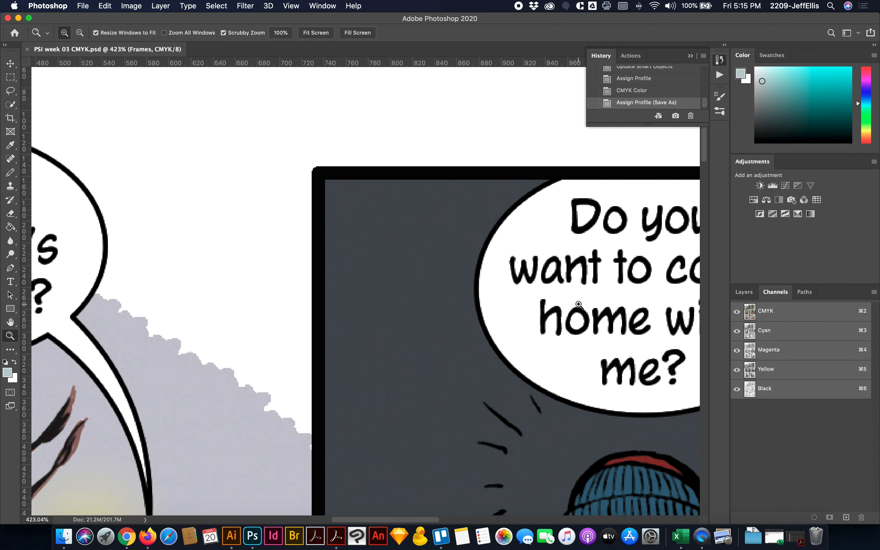
scroll(578, 305, "right", 15)
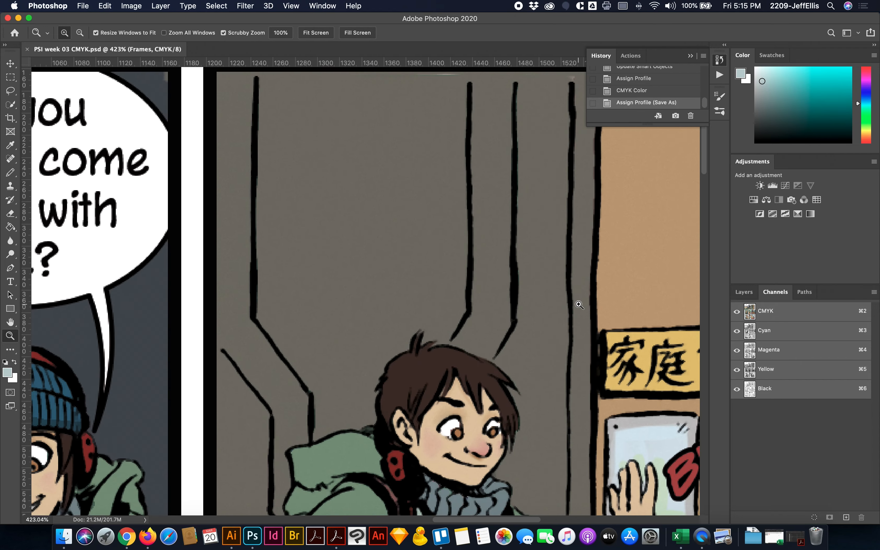
scroll(579, 305, "right", 4)
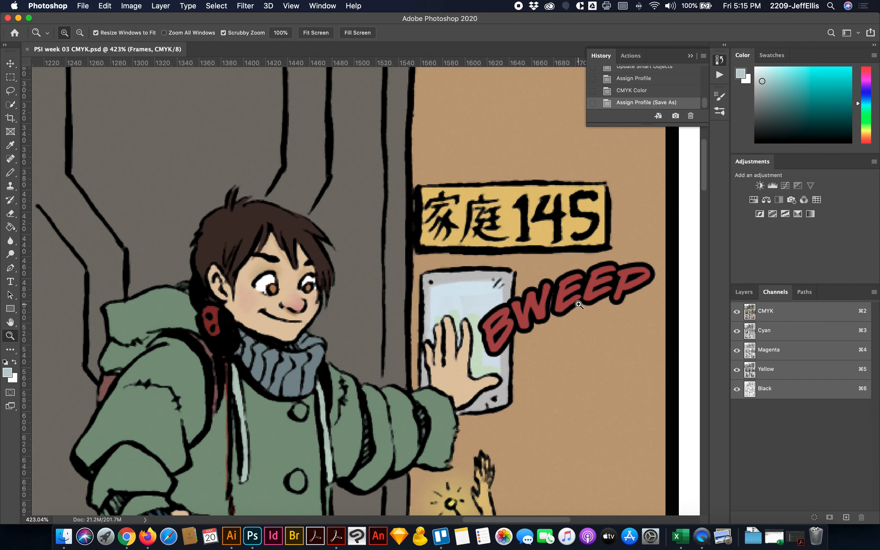
left_click(736, 370)
left_click(737, 369)
left_click(737, 350)
left_click(737, 351)
- Open the contents of the Panel 01 lettering Smart Object in Illustrator
scroll(482, 323, "left", 10)
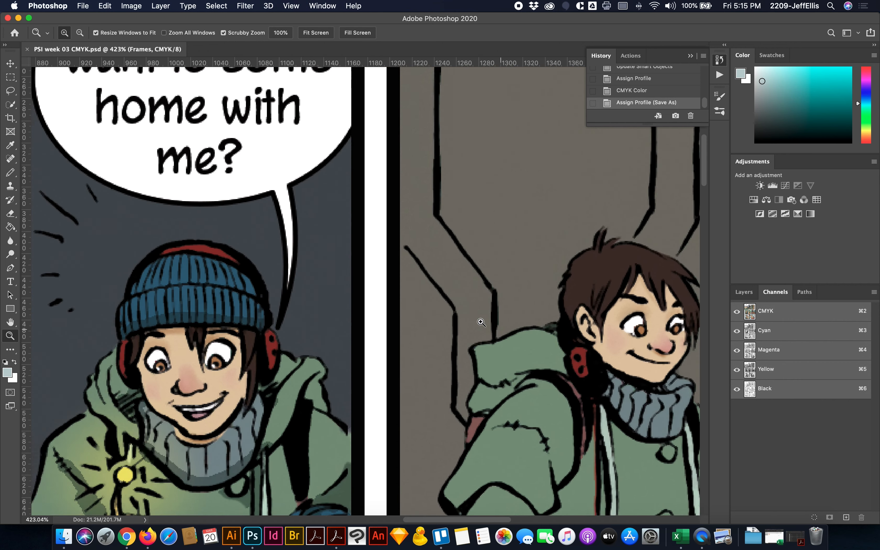
scroll(481, 323, "left", 8)
scroll(481, 324, "up", 5)
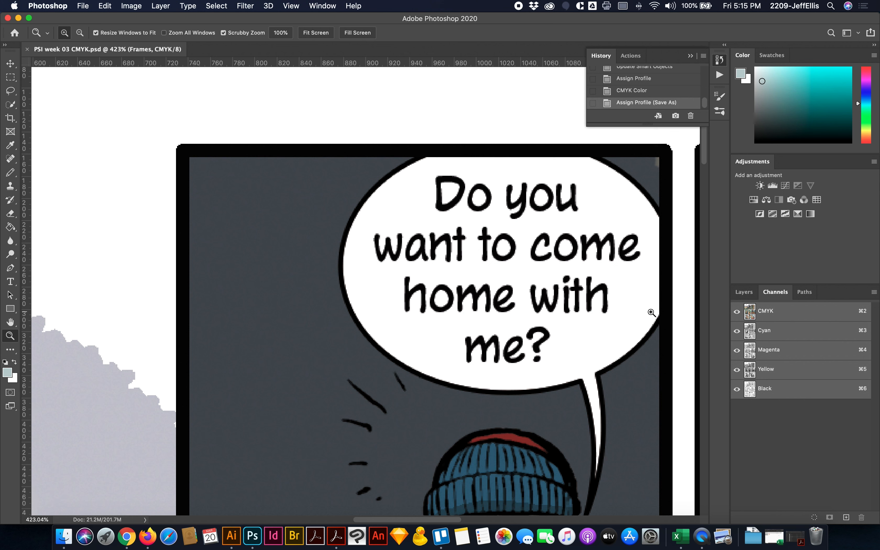
left_click(747, 295)
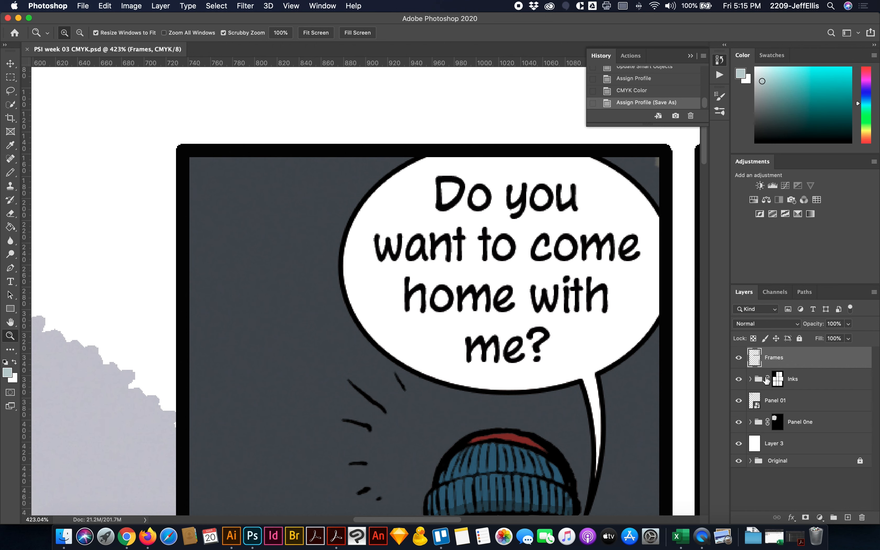
scroll(607, 350, "left", 15)
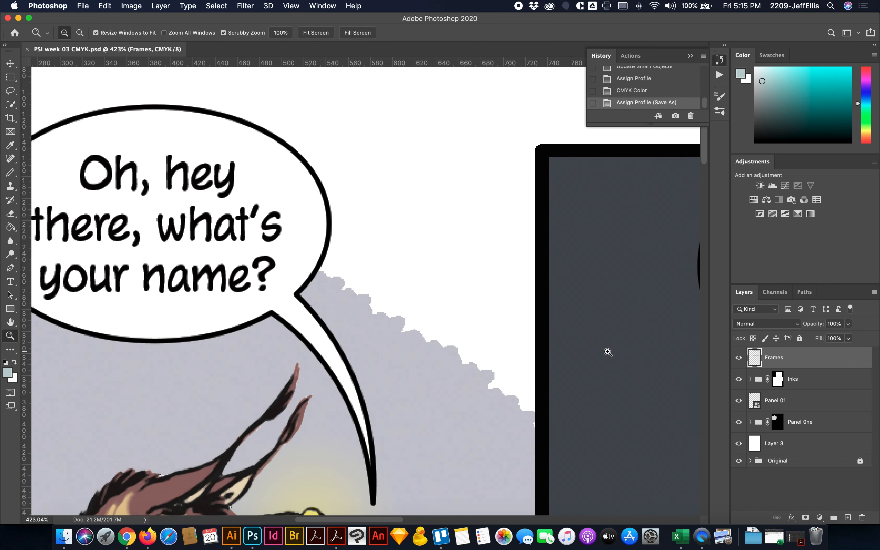
scroll(607, 350, "right", 3)
scroll(607, 350, "up", 2)
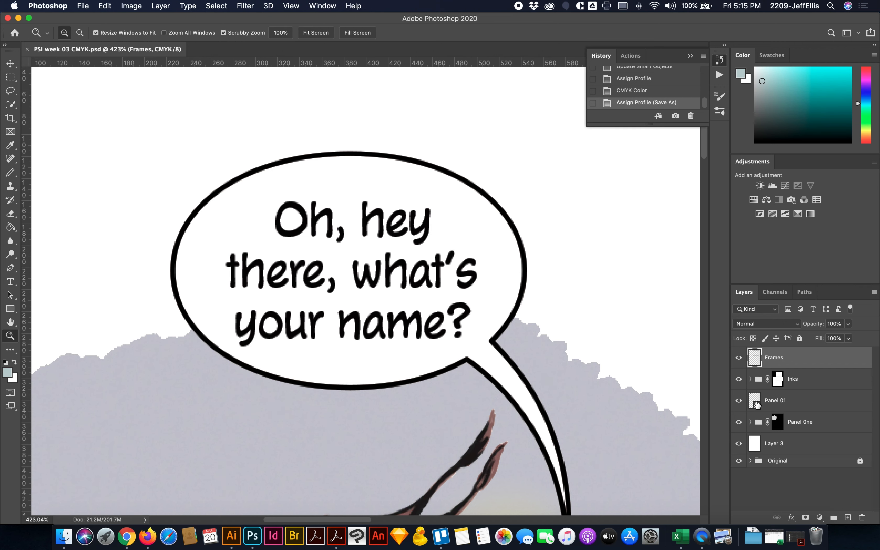
double_click(757, 407)
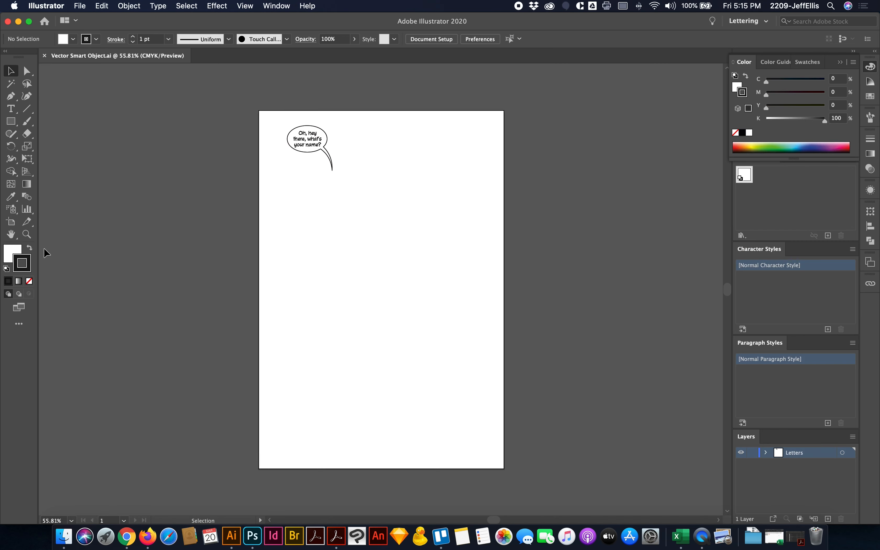
- Set the fill of the balloon text "Oh, hey there, what's your name?" to C 0, M 0, Y 0, K 100
left_click(27, 234)
left_click_drag(269, 116, 388, 211)
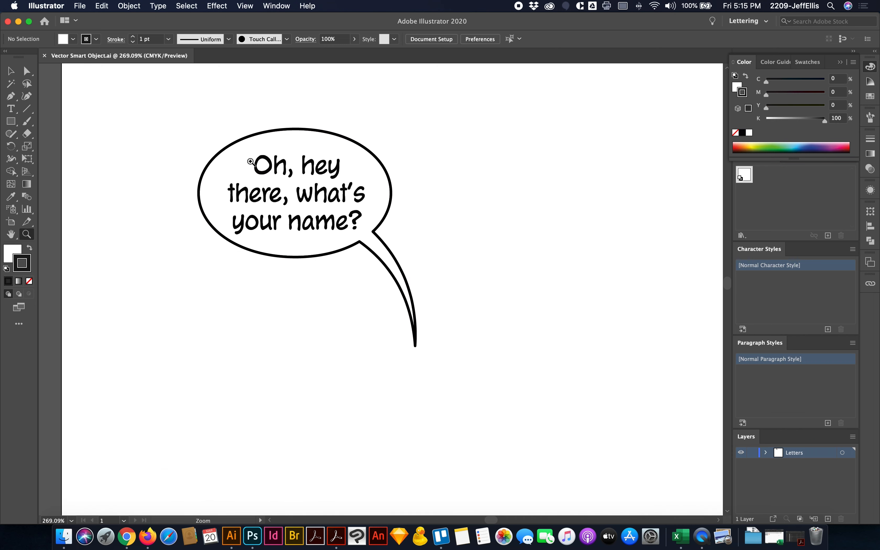
left_click(11, 71)
left_click(320, 199)
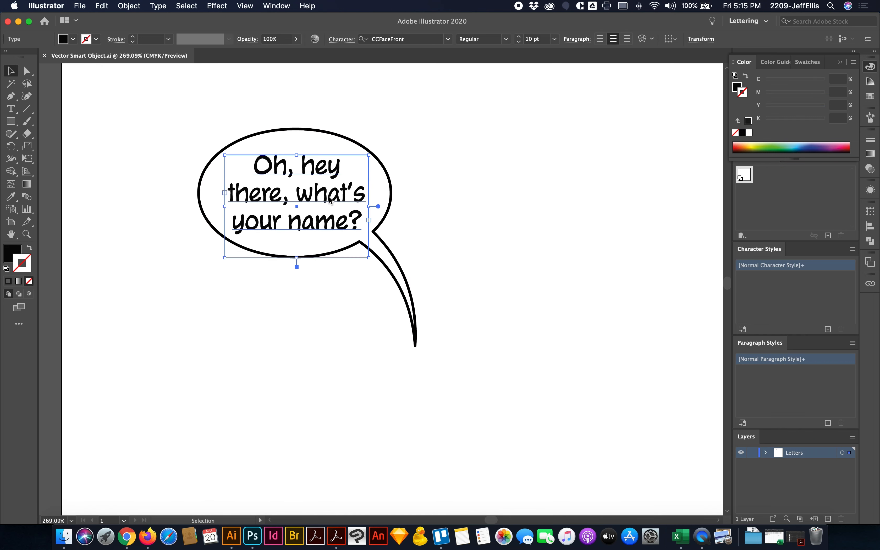
left_click(737, 87)
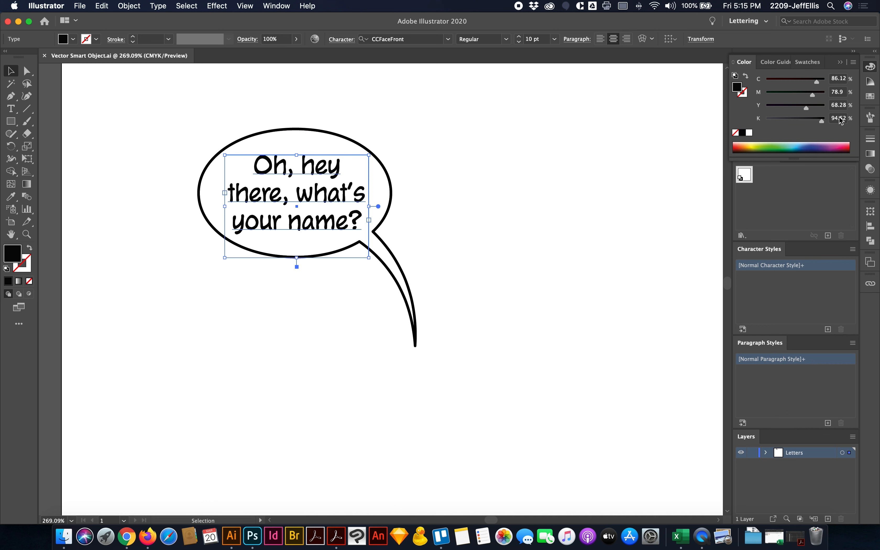
left_click(843, 75)
type("0")
key("Tab")
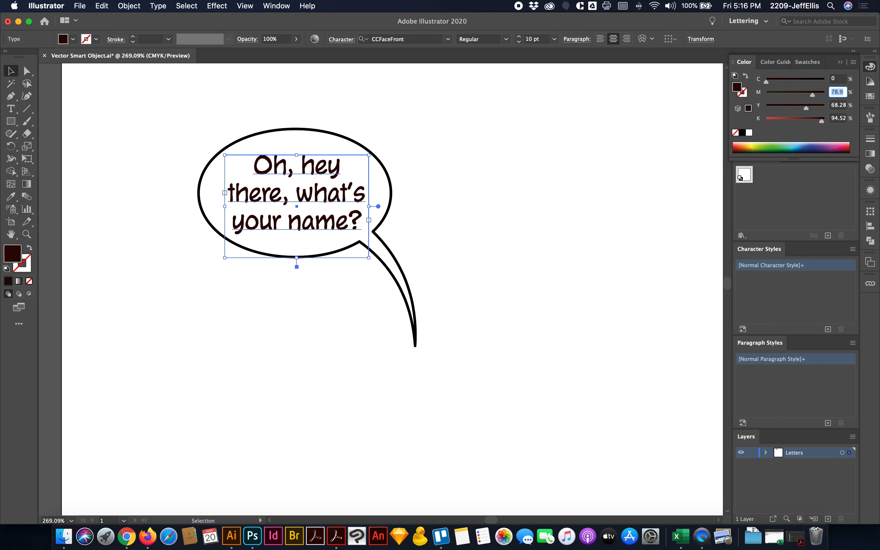
type("0")
key("Tab")
type("0")
key("Tab")
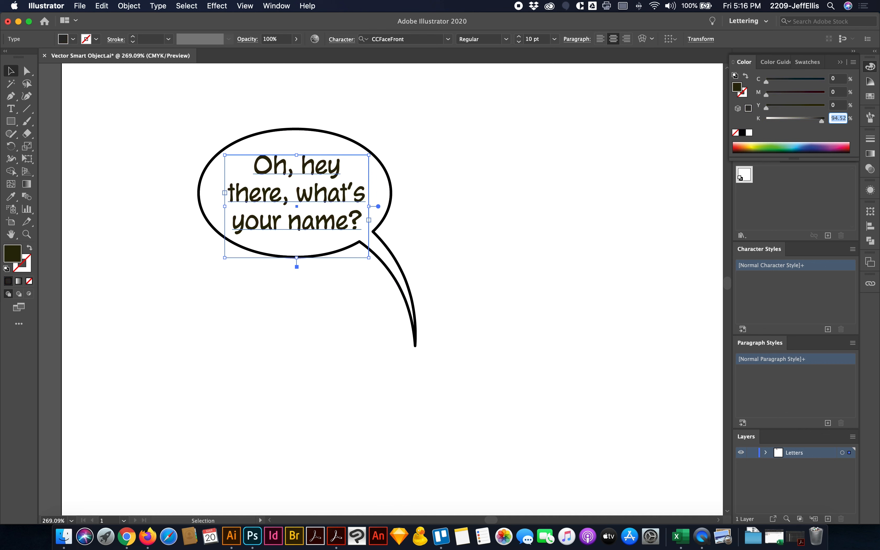
type("100")
key("Tab")
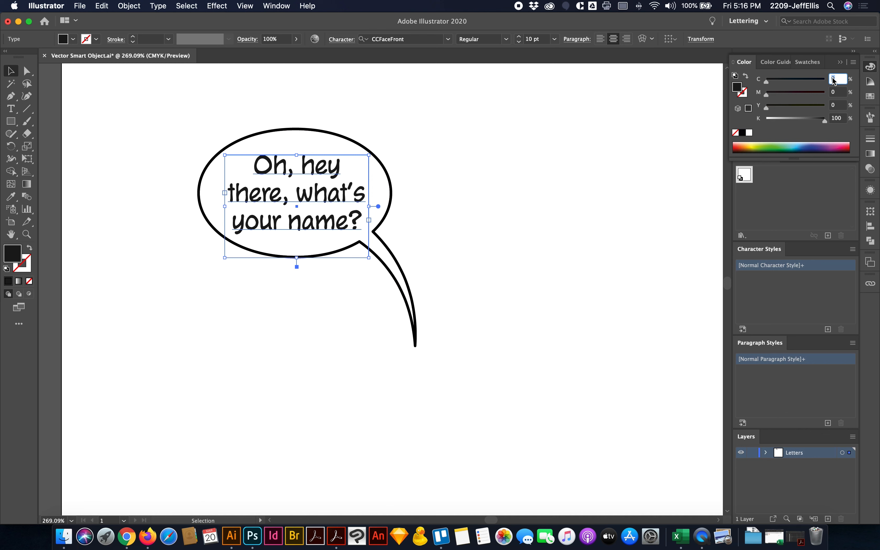
- Change the speech balloon group's stroke from Registration to CMYK black at C 0, M 0, Y 0, K 100
left_click(493, 150)
left_click(365, 149)
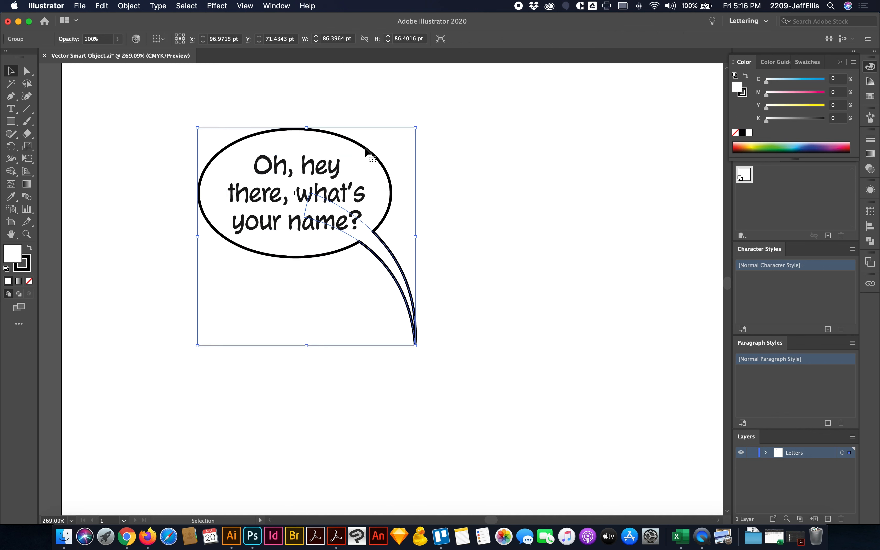
left_click(745, 95)
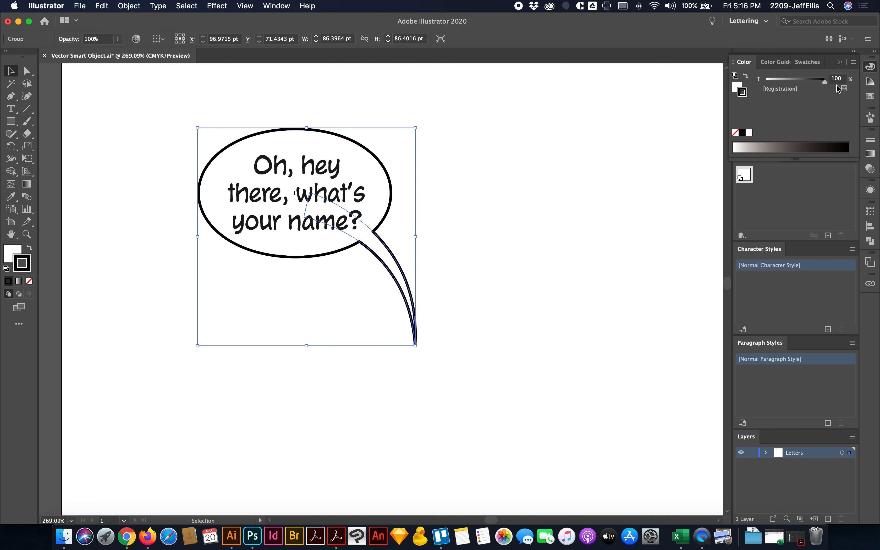
left_click(853, 62)
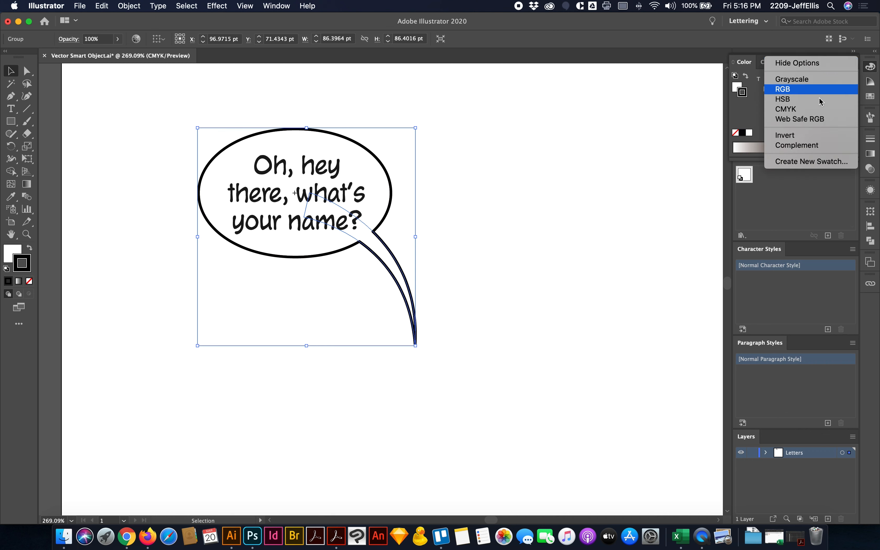
left_click(818, 110)
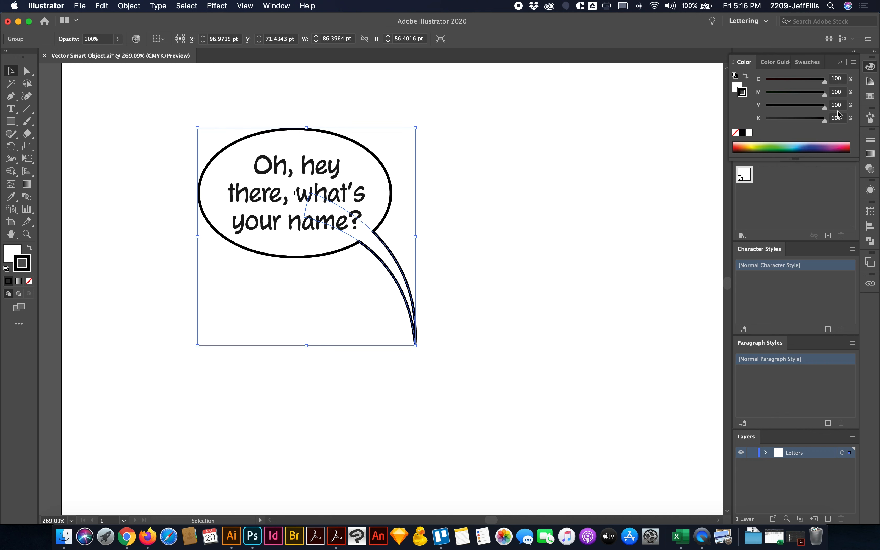
left_click(743, 134)
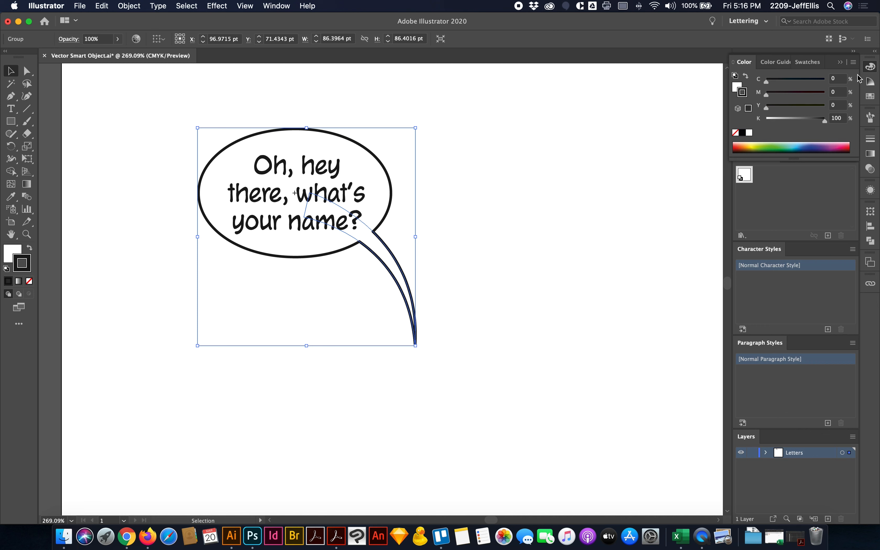
left_click(870, 68)
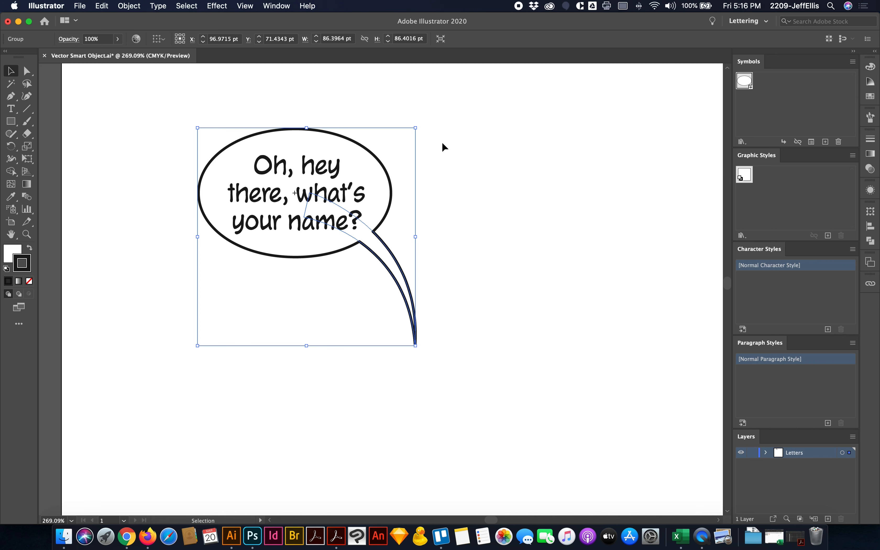
- Save and close the Vector Smart Object.ai lettering file and switch back to Photoshop
key("a")
key("super+s")
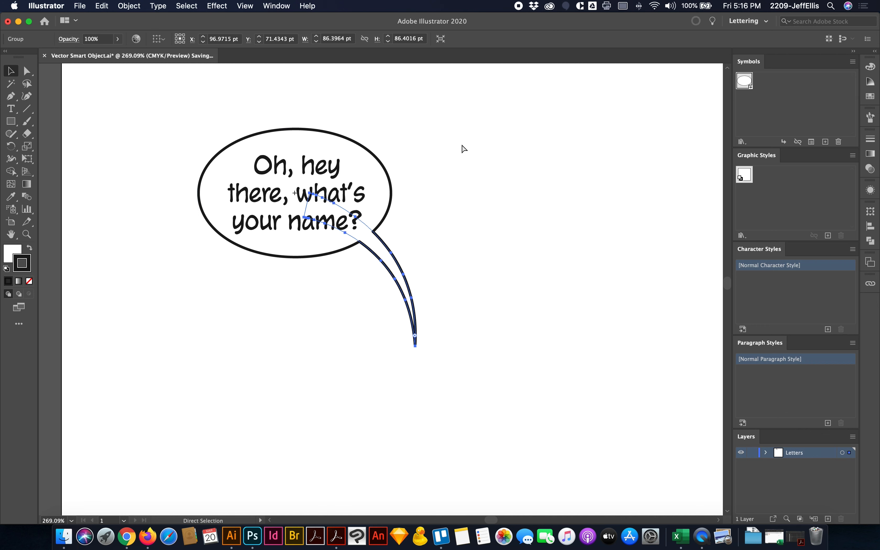
key("super+w")
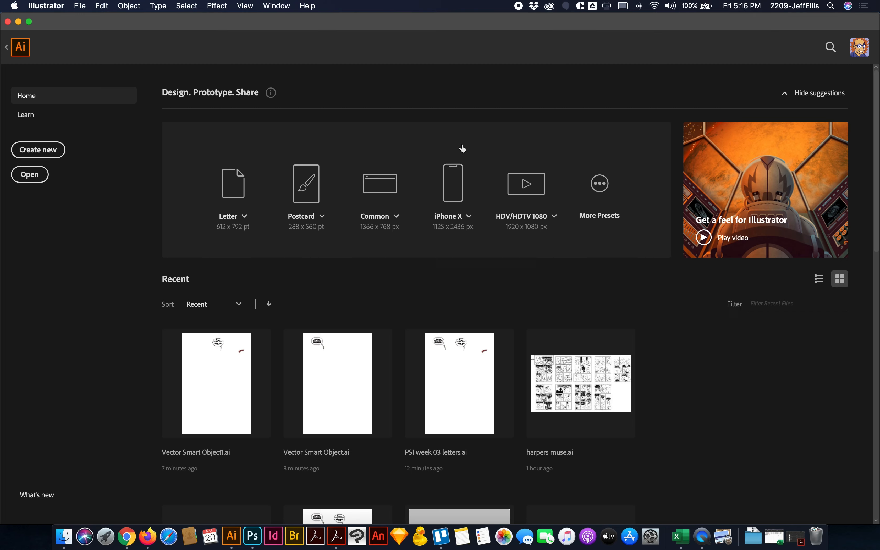
key("super+Tab")
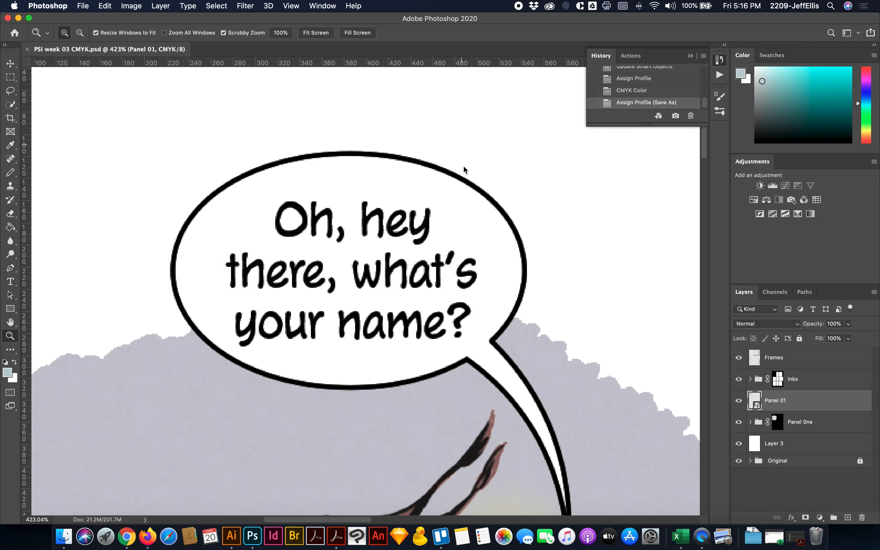
- Hide the Black channel to compare the lettering in the first panel's balloon with the second panel's
key("super+1")
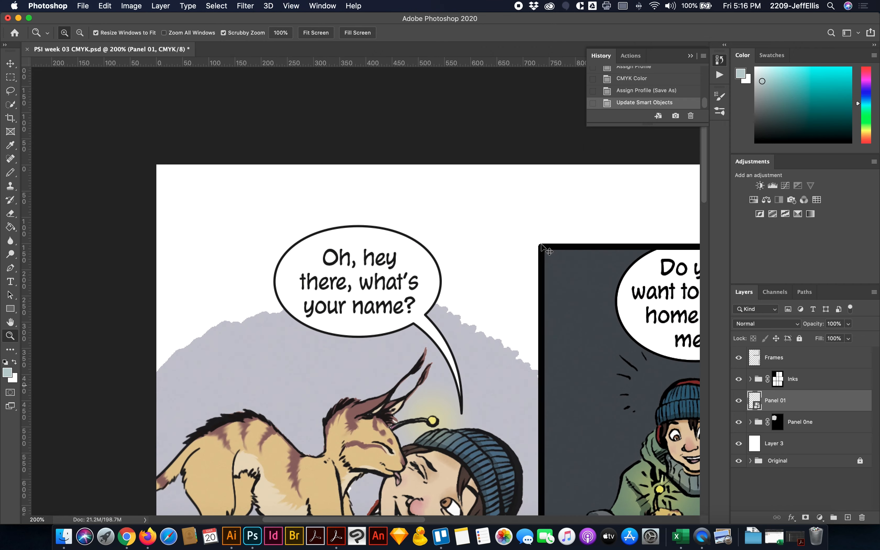
scroll(539, 246, "right", 4)
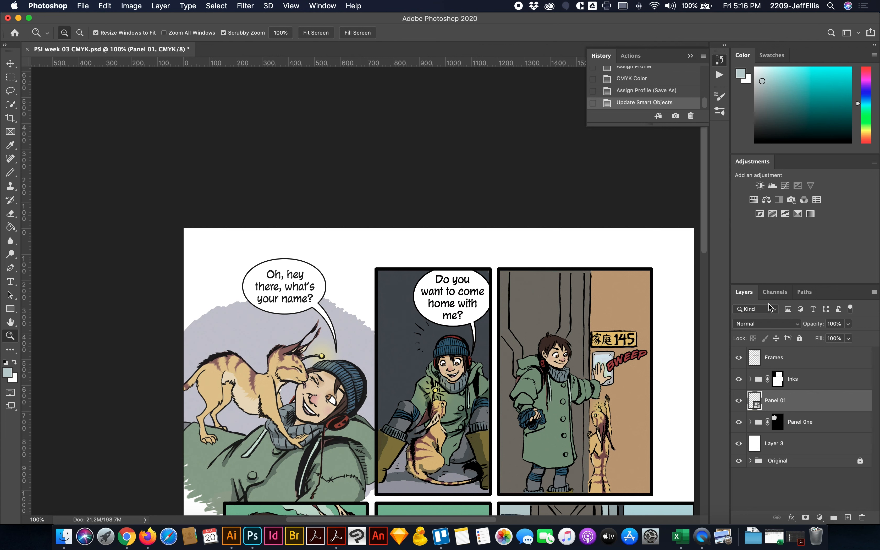
left_click(769, 293)
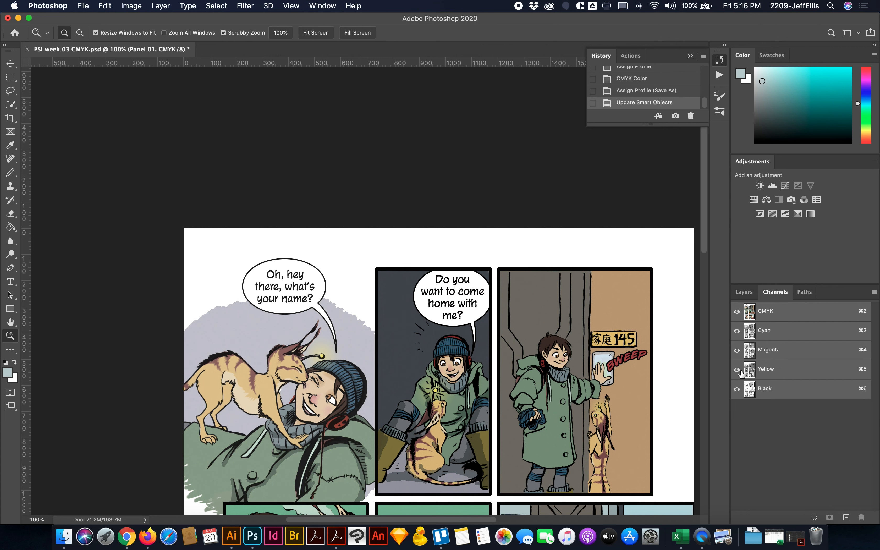
left_click(736, 389)
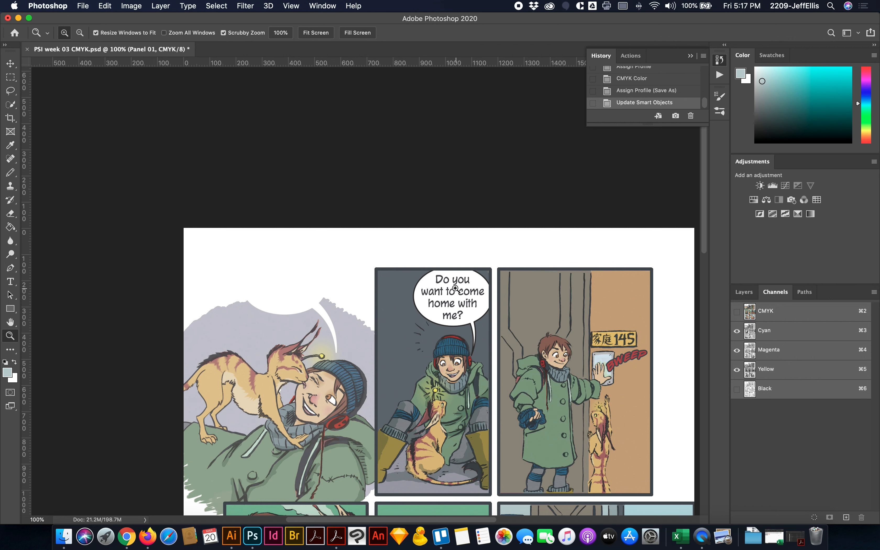
- Toggle the Black channel off and on to recheck the first two balloons' lettering, ending with all CMYK channels shown
left_click(737, 389)
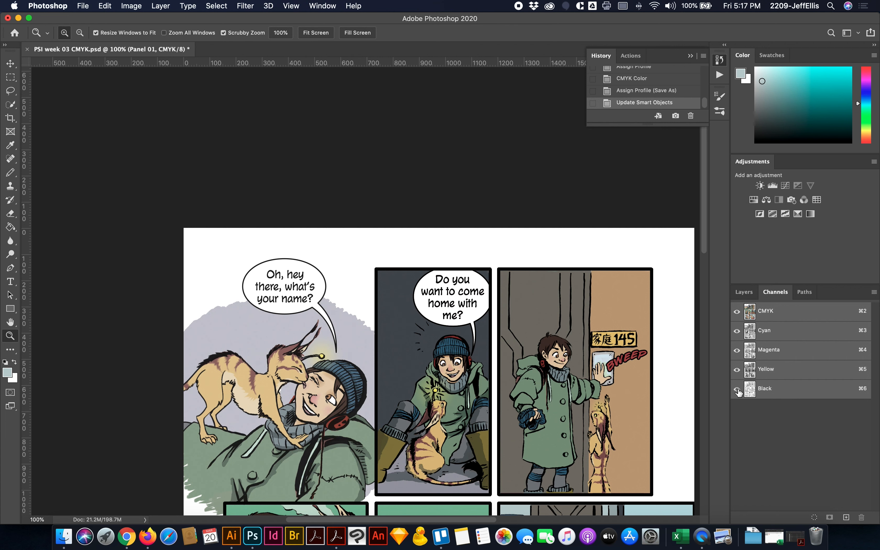
left_click(736, 389)
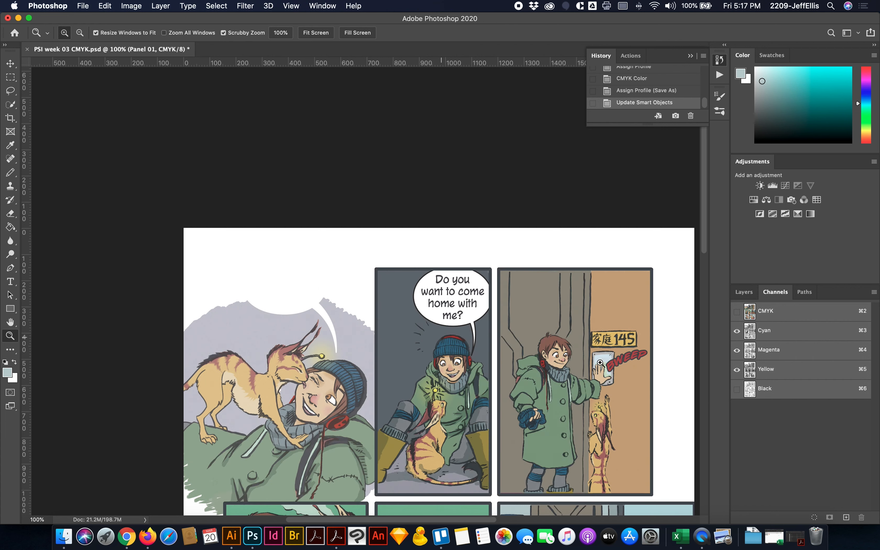
left_click(737, 389)
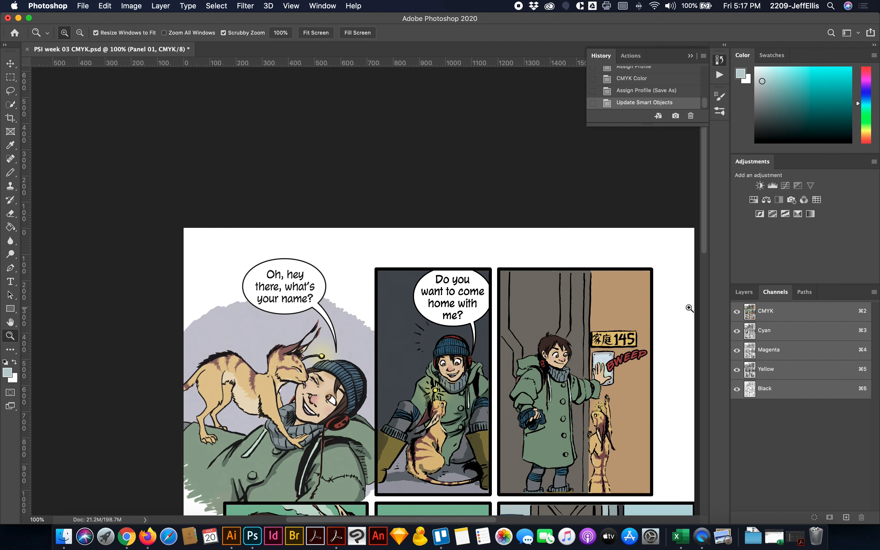
- Expand the Inks group and open its Panel 02-03 lettering Smart Object for editing in Illustrator
left_click(742, 291)
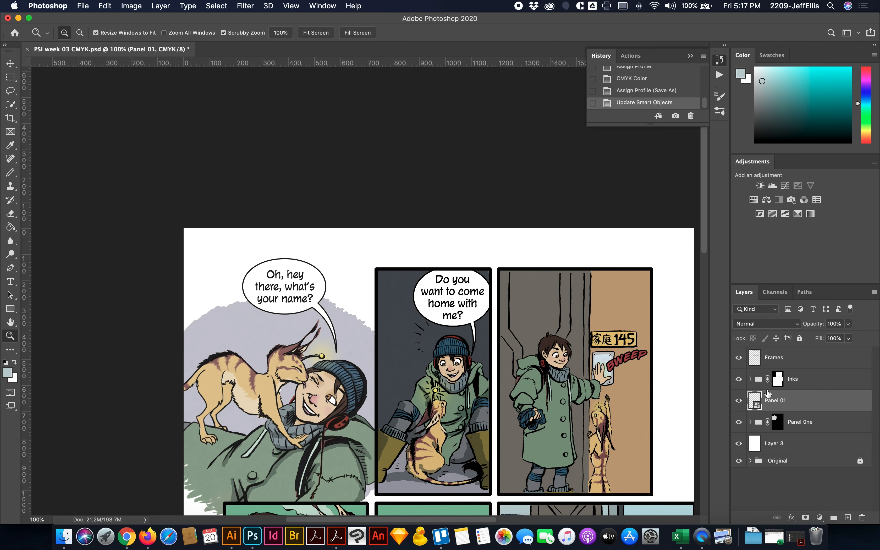
left_click(750, 379)
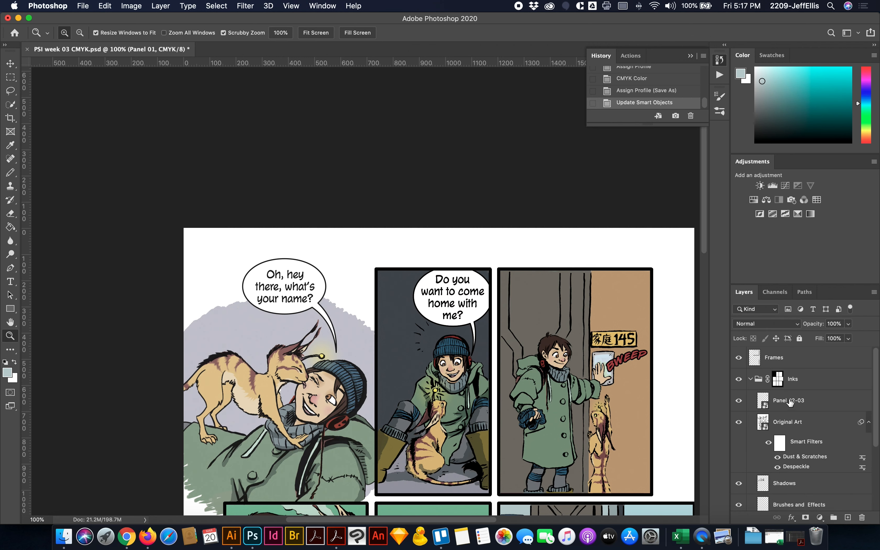
double_click(763, 402)
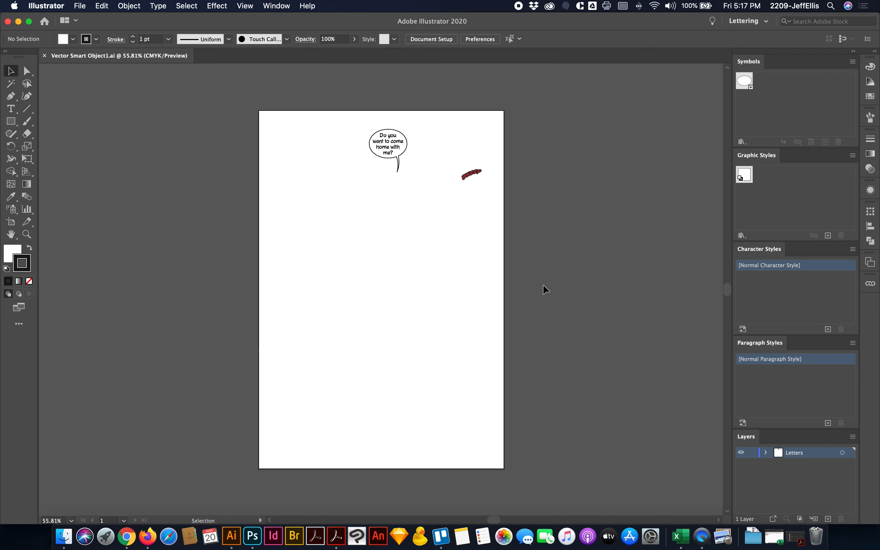
- Set the fill of the balloon text "Do you want to come home with me?" to C 0, M 0, Y 0, K 100
left_click(26, 234)
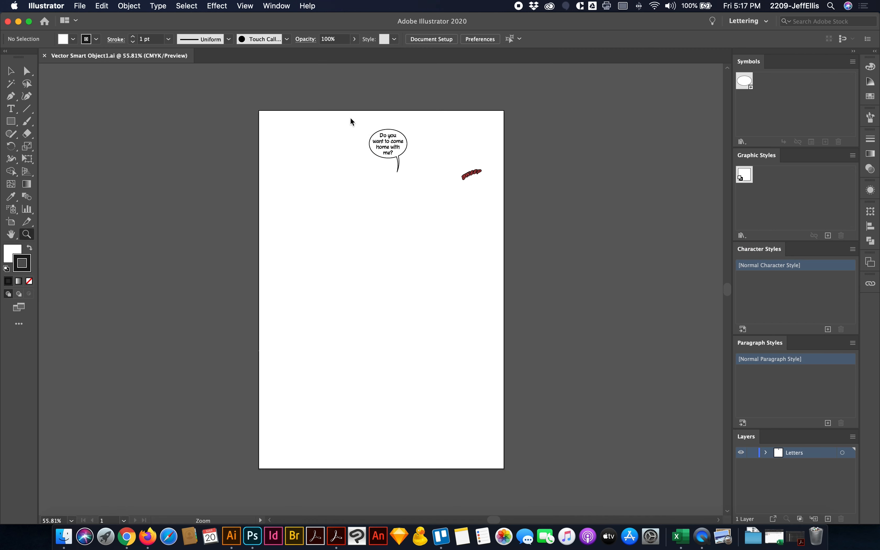
left_click_drag(349, 118, 423, 185)
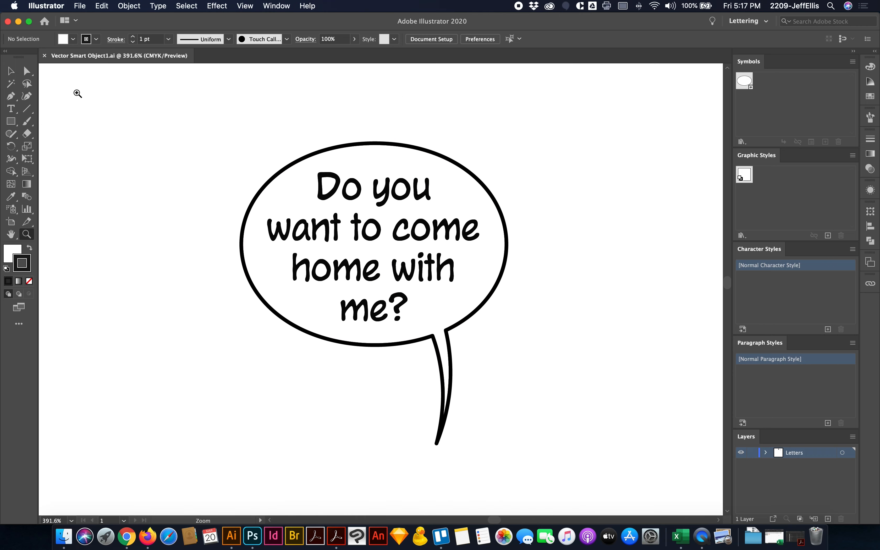
left_click(10, 73)
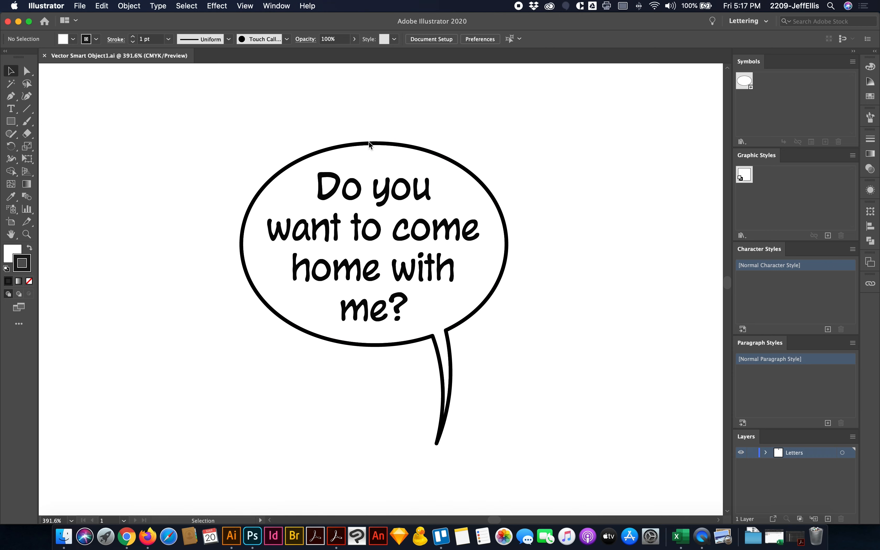
left_click(387, 193)
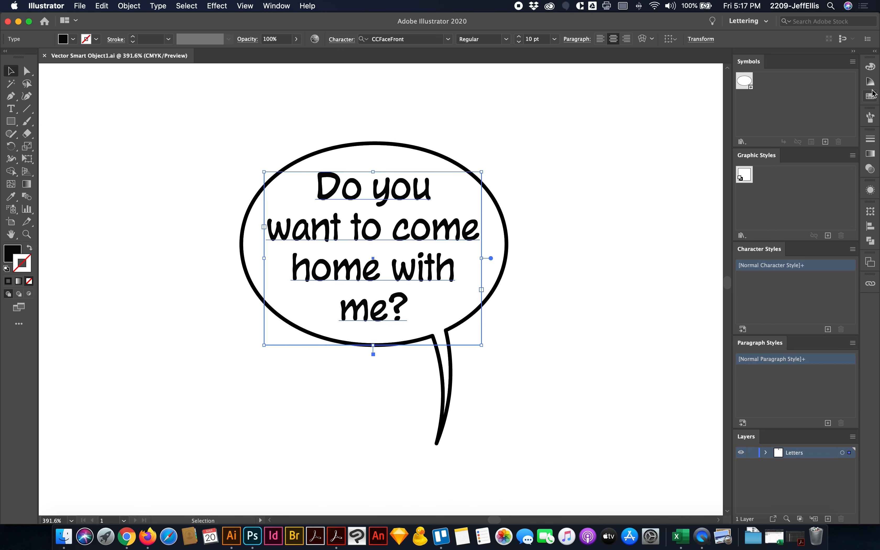
left_click(870, 67)
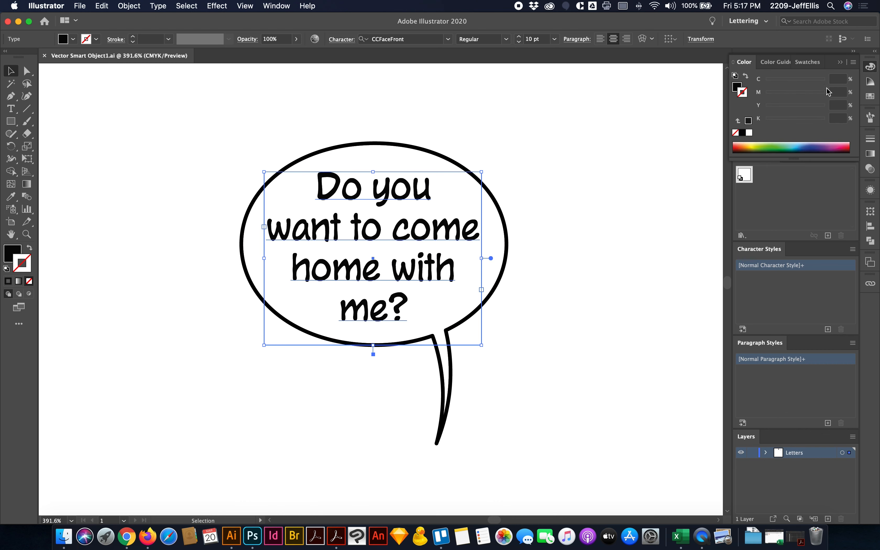
left_click(737, 88)
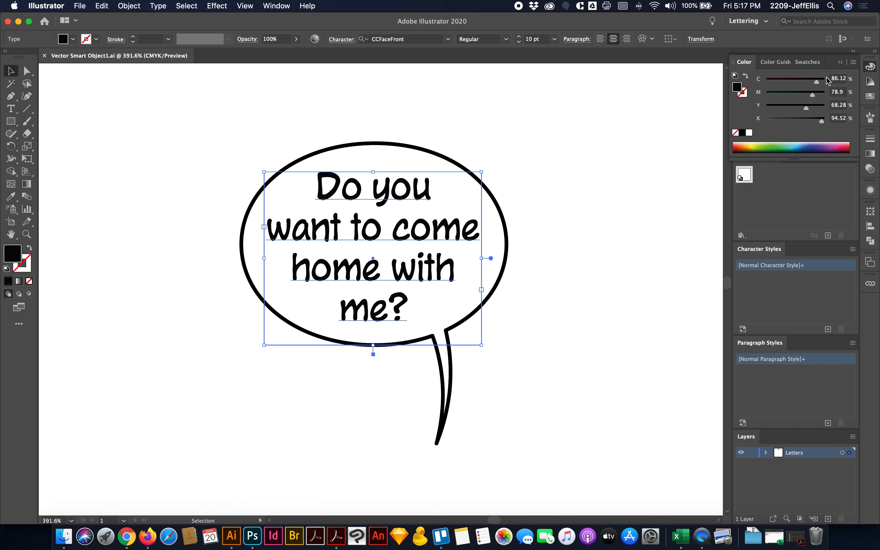
left_click(742, 132)
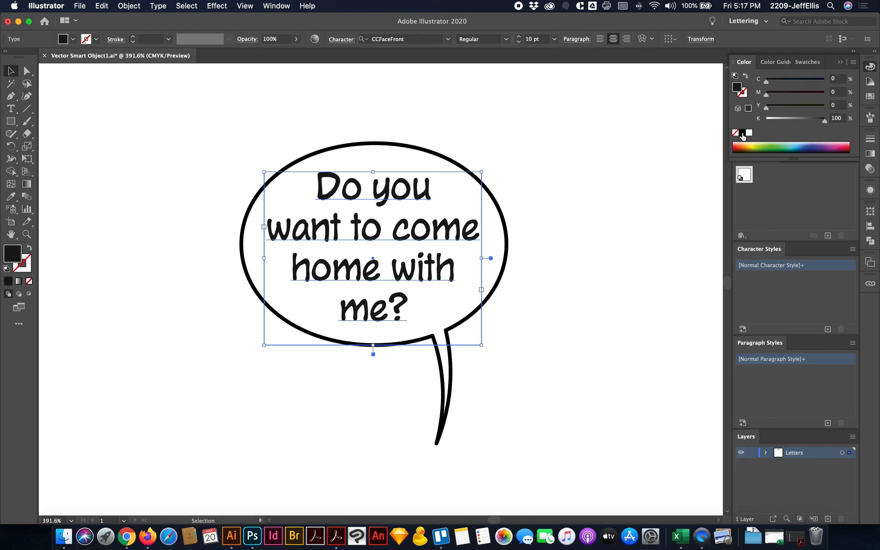
- Change the stroke of the second panel's balloon group from Registration to C 0, M 0, Y 0, K 100
left_click(429, 161)
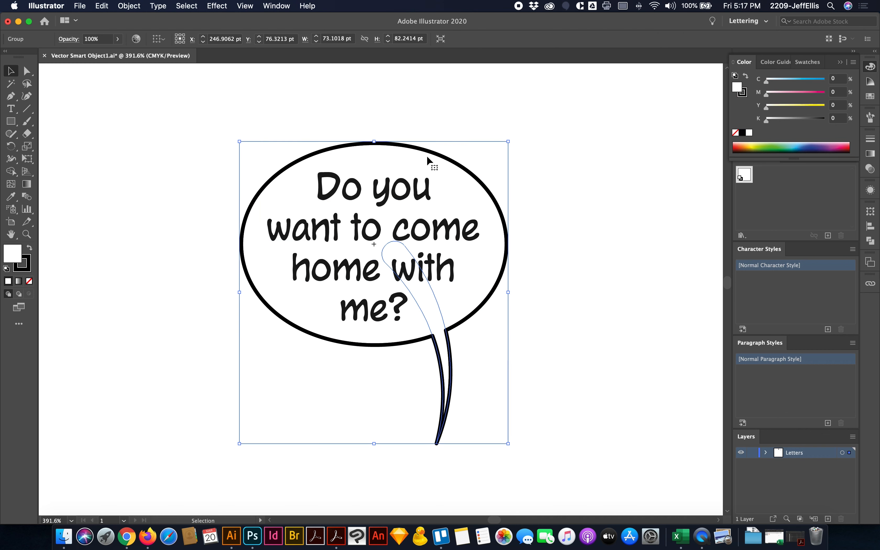
left_click(742, 95)
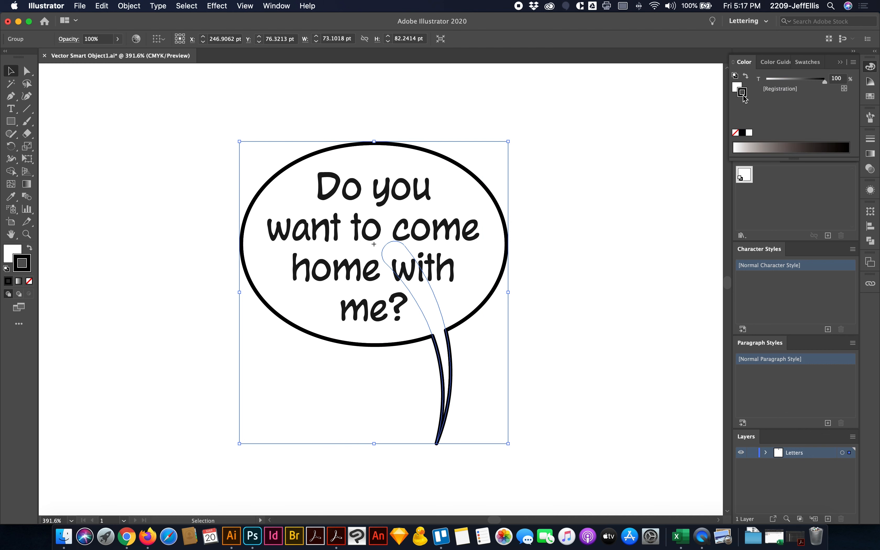
left_click(743, 133)
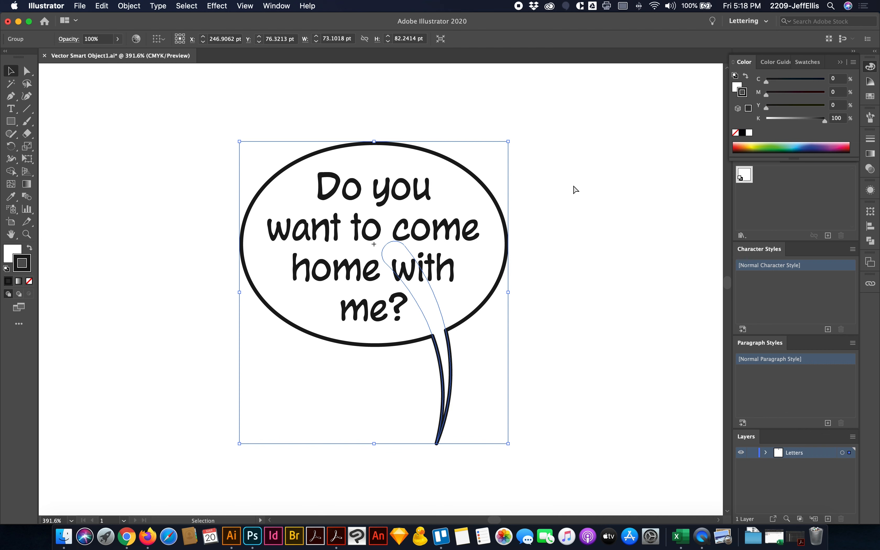
- Save and close Vector Smart Object1.ai and switch back to Photoshop
key("a")
key("super+s")
key("super+w")
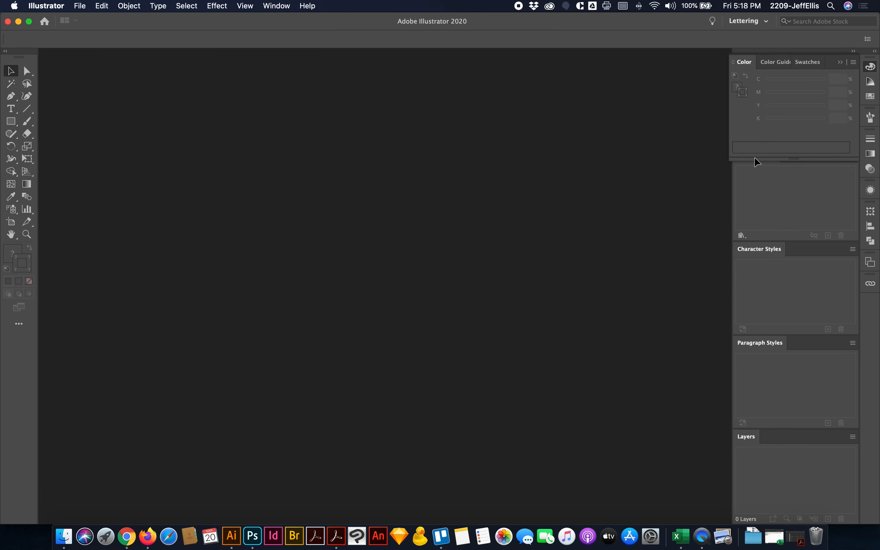
key("super+Tab")
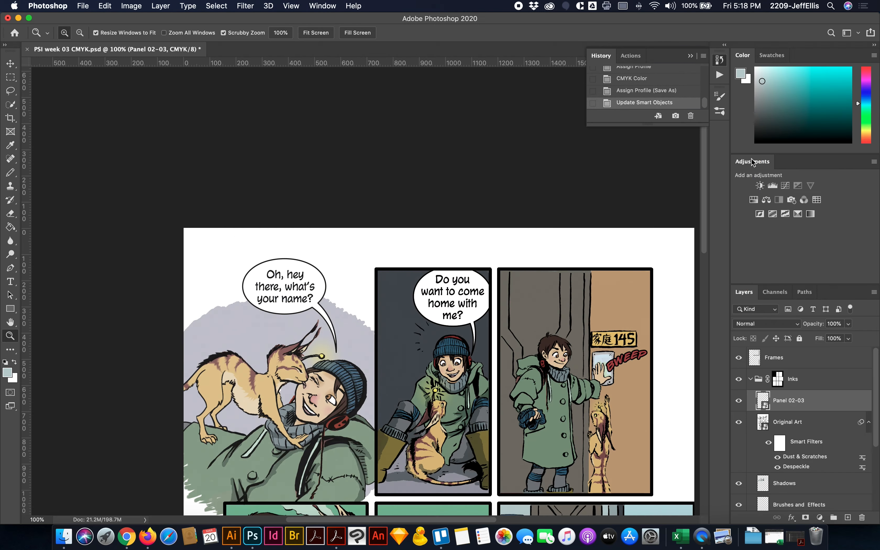
- Toggle the Black channel's visibility to check that both balloons' lettering and outlines use black ink only
left_click(774, 292)
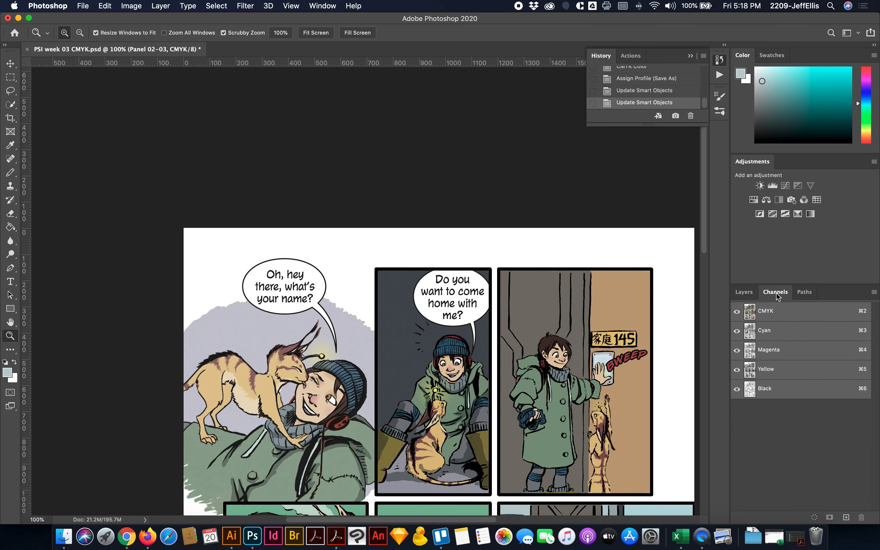
left_click(736, 388)
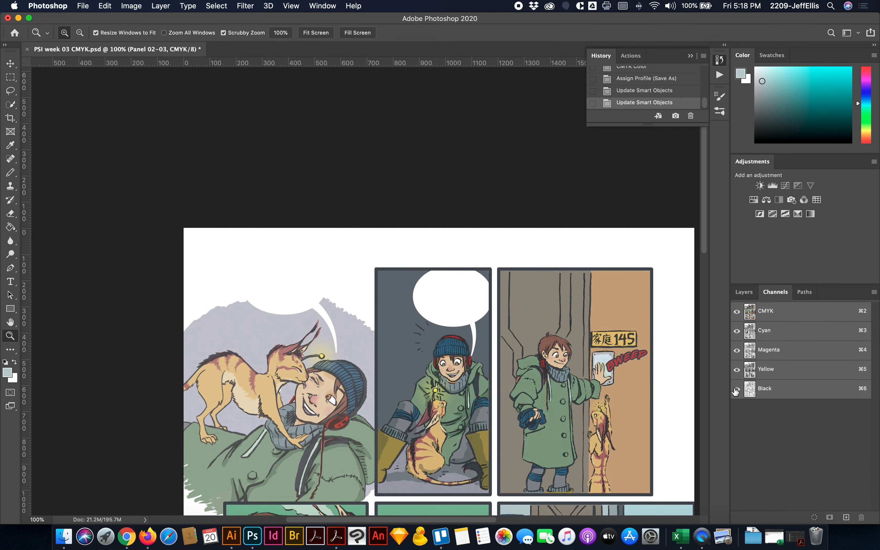
left_click(735, 389)
left_click(736, 388)
left_click(736, 388)
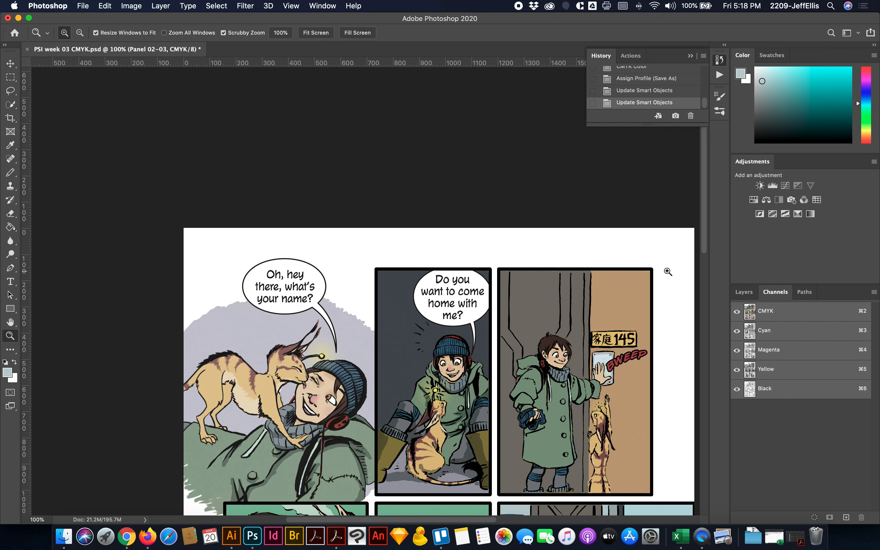
left_click(737, 389)
left_click(737, 389)
scroll(700, 363, "down", 4)
scroll(700, 362, "right", 2)
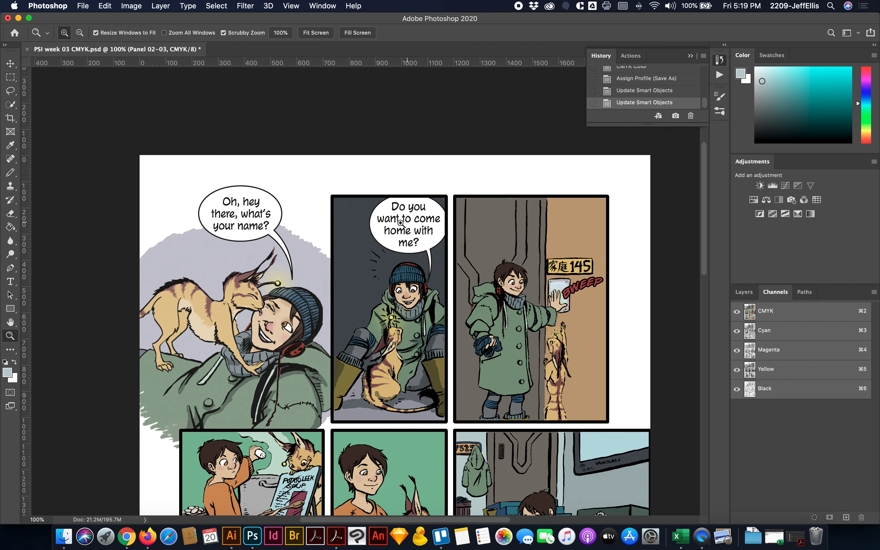
- Save a copy to the Desktop as PSI week 03 CMYK.tif without layers, embedding the color profile and using LZW compression
left_click(87, 8)
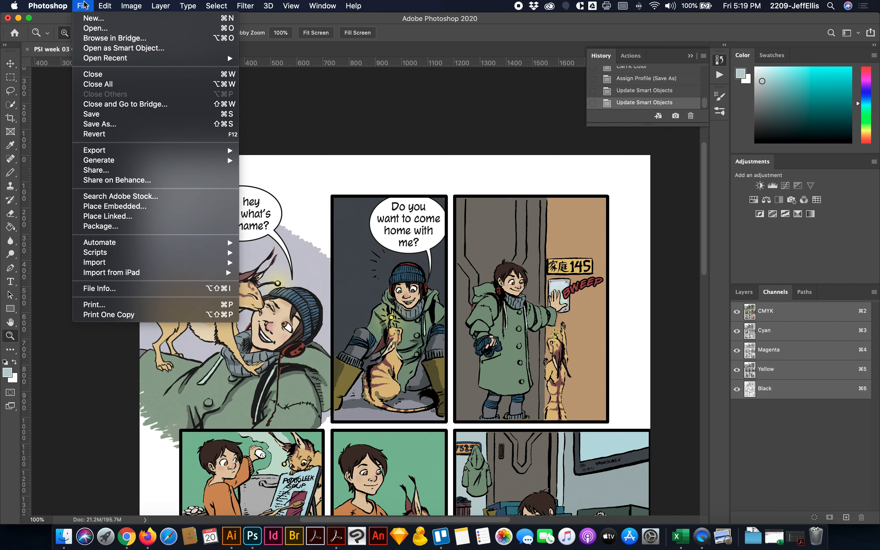
left_click(138, 126)
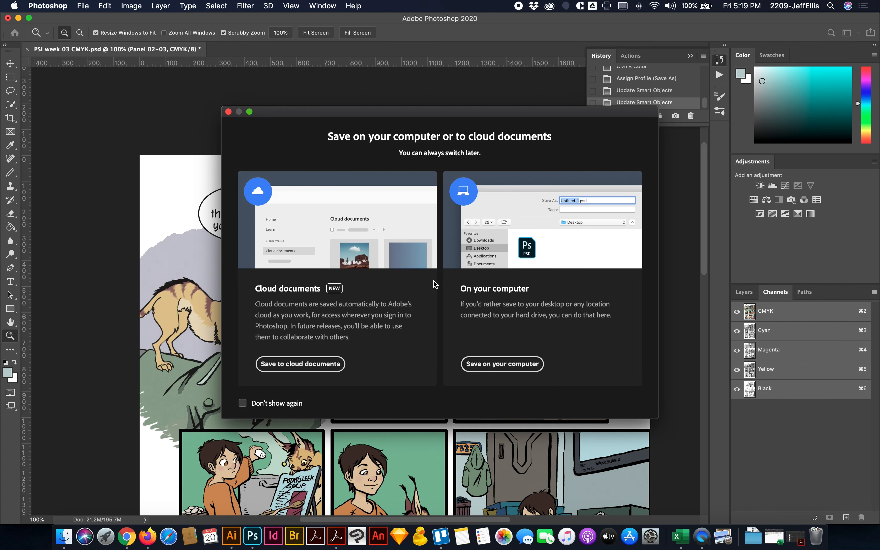
left_click(519, 364)
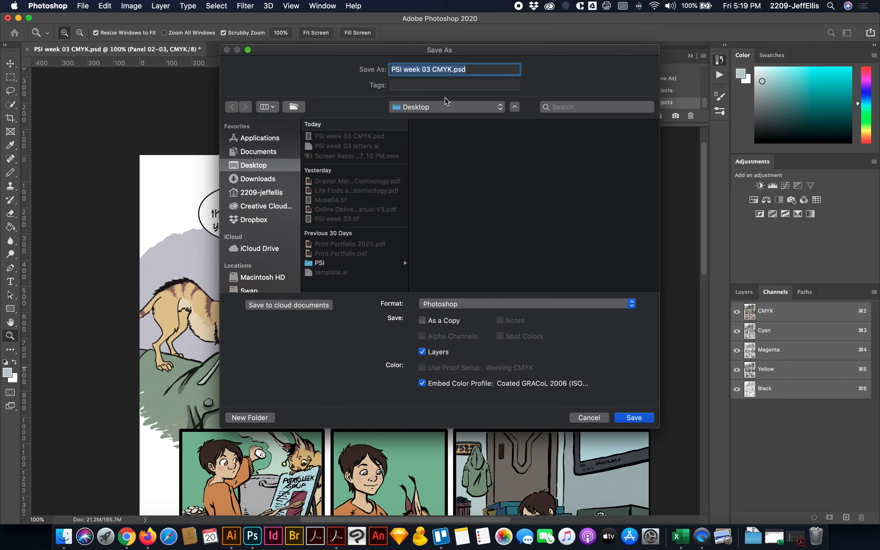
left_click(496, 305)
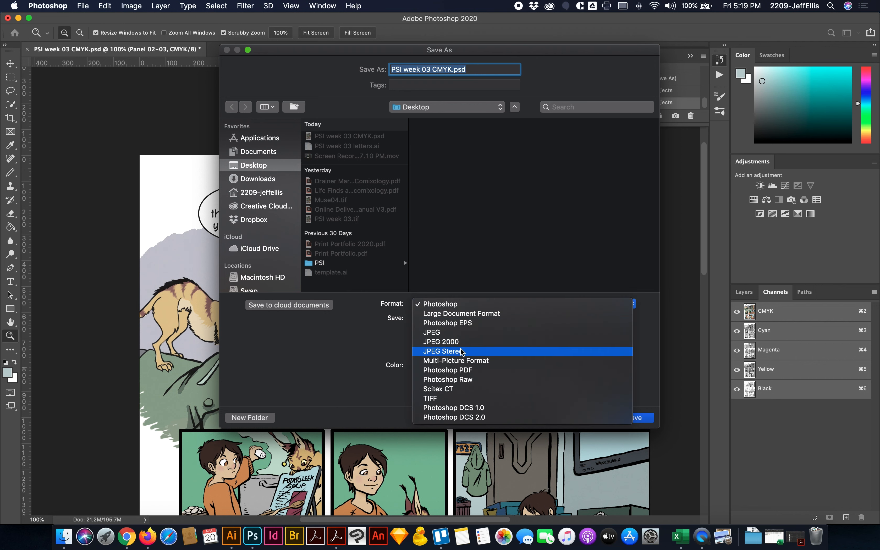
left_click(438, 399)
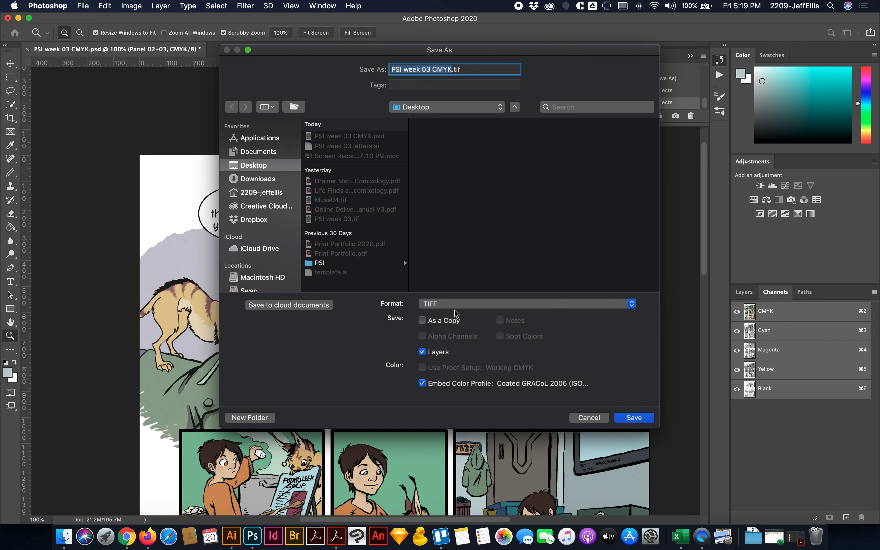
left_click(422, 352)
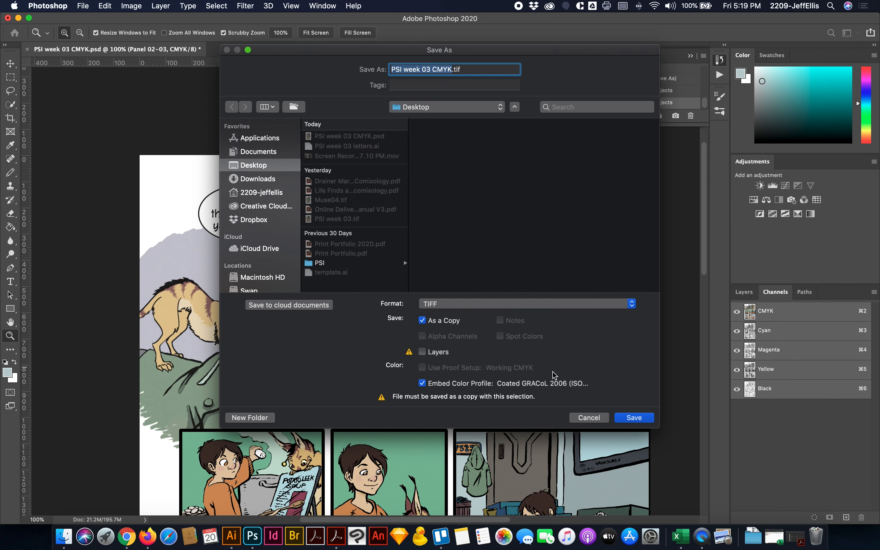
left_click(635, 418)
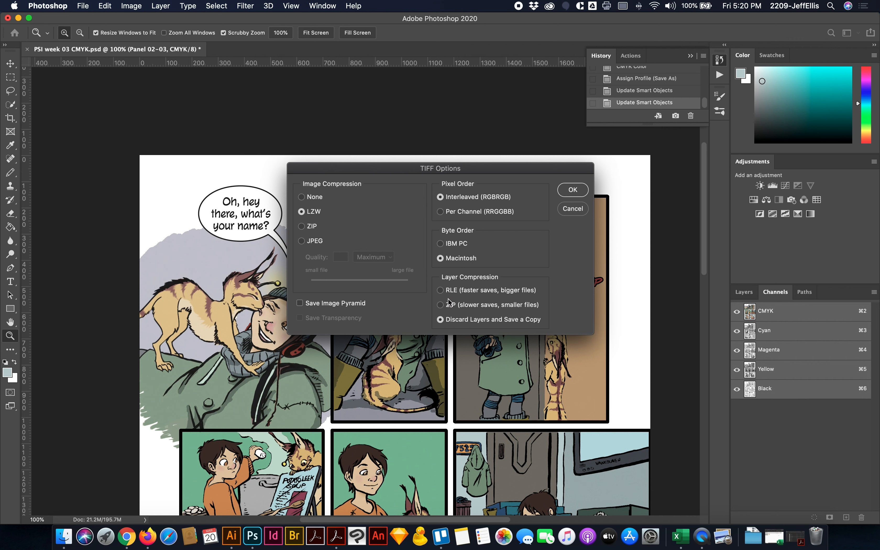
left_click(573, 191)
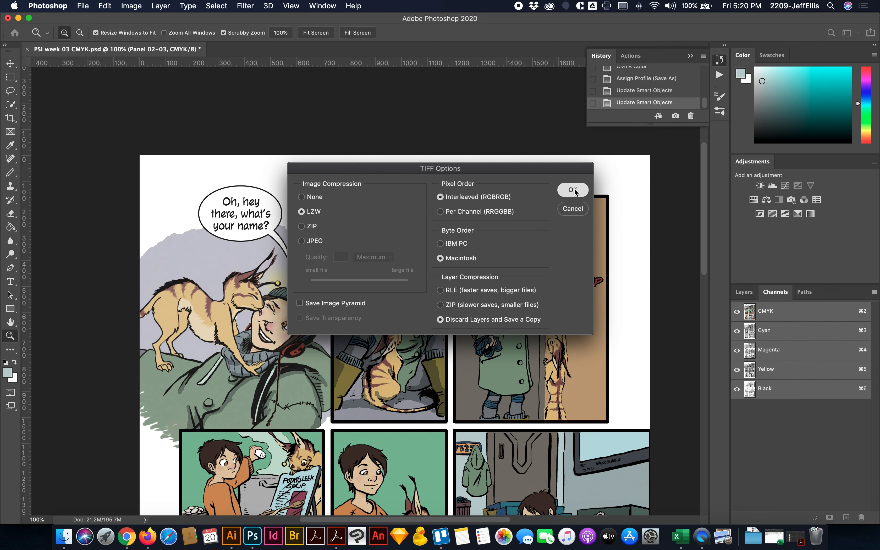